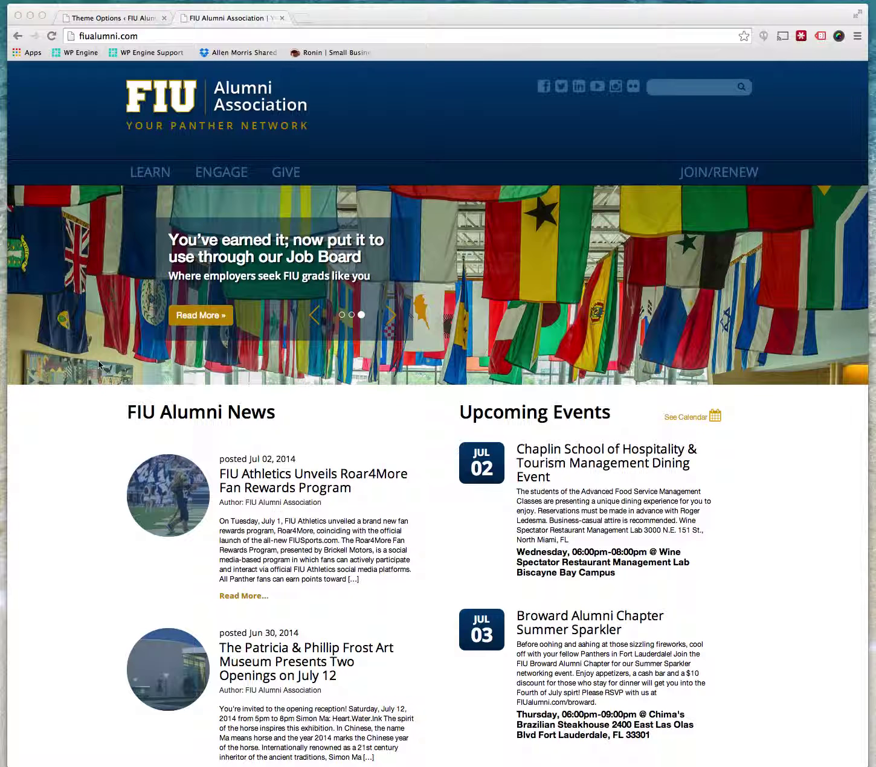
From the Theme Options admin tab, bring up the WordPress All Pages list.
scroll(680, 421, down, 7)
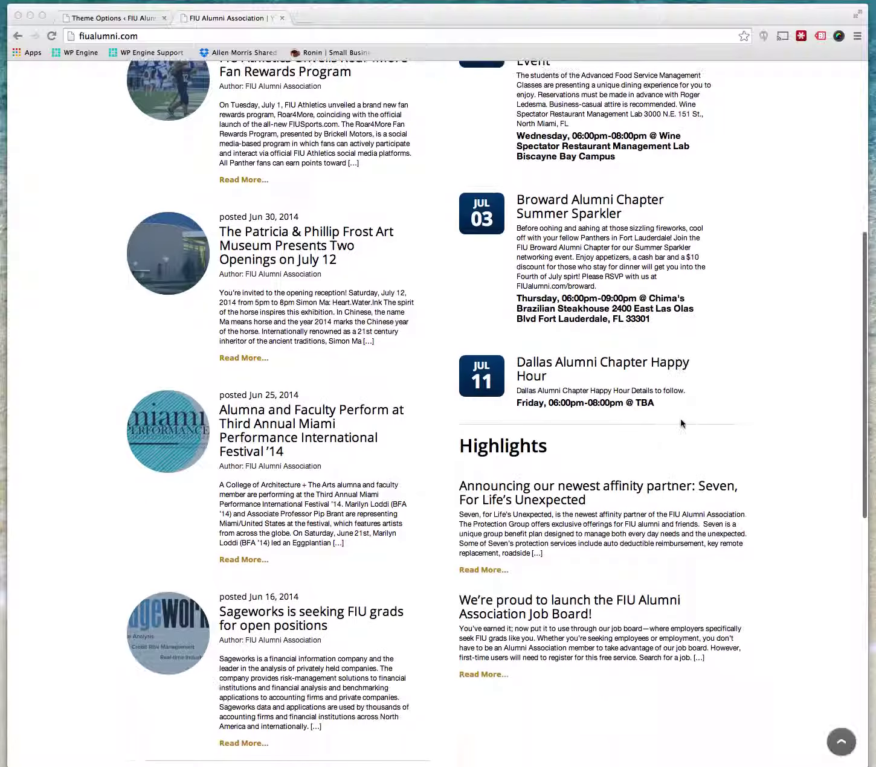
scroll(680, 419, down, 10)
scroll(680, 420, up, 17)
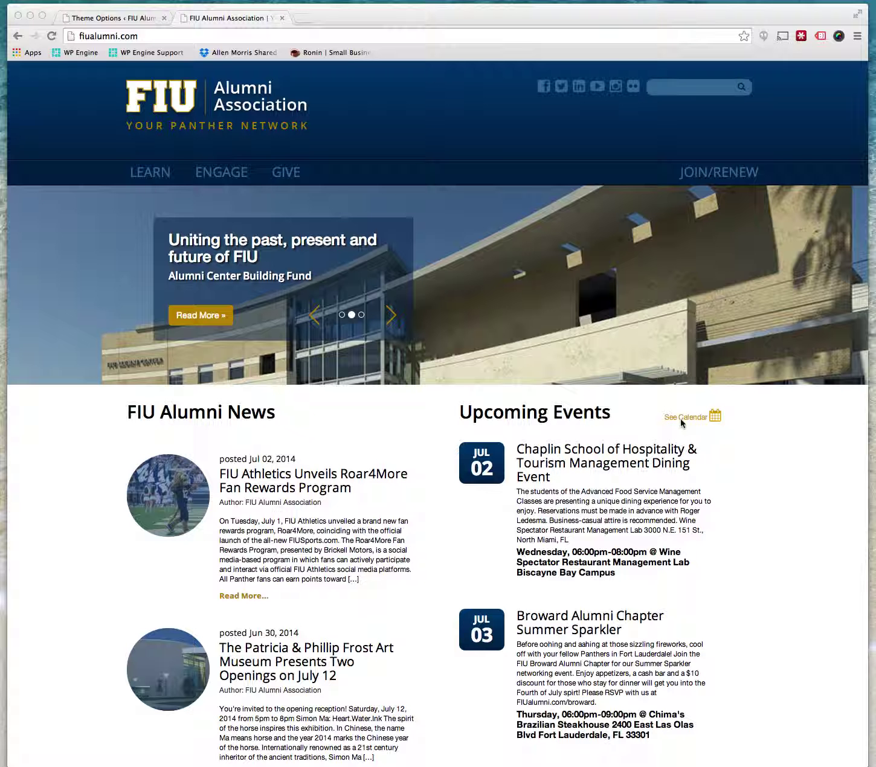
click(119, 22)
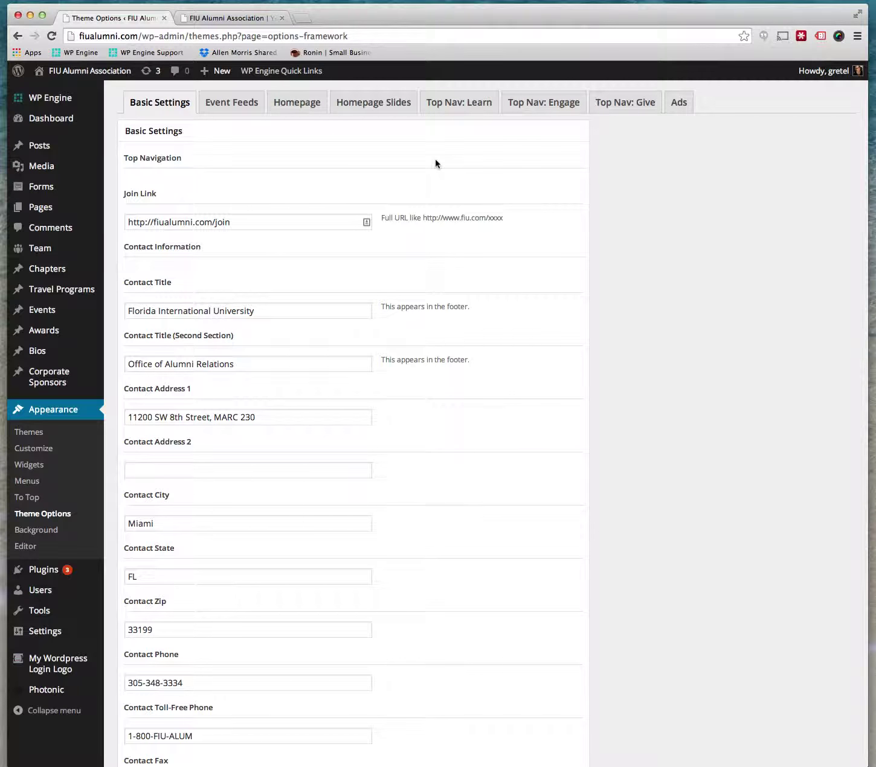
mouse_move(41, 208)
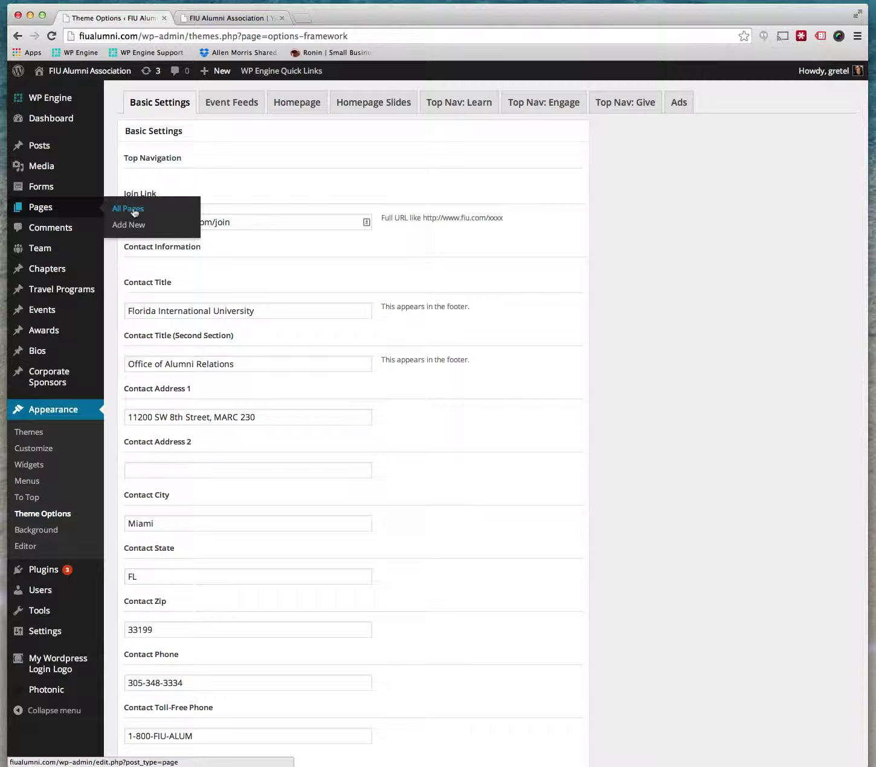
click(134, 211)
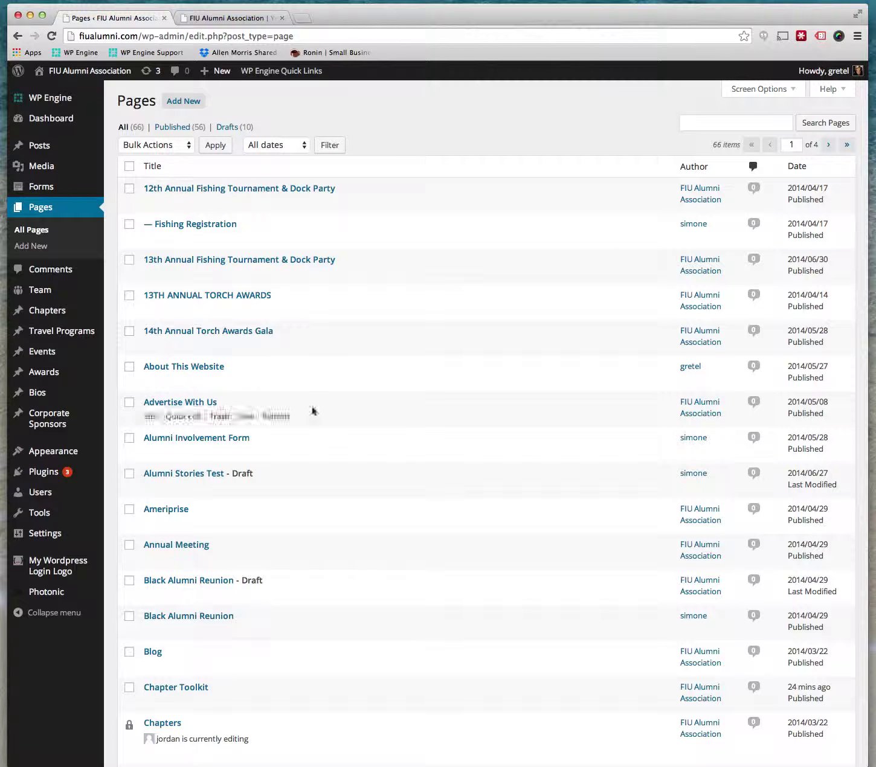
Scroll through the 66-page list, then return to the live FIU Alumni homepage.
scroll(394, 447, down, 1)
scroll(394, 447, down, 5)
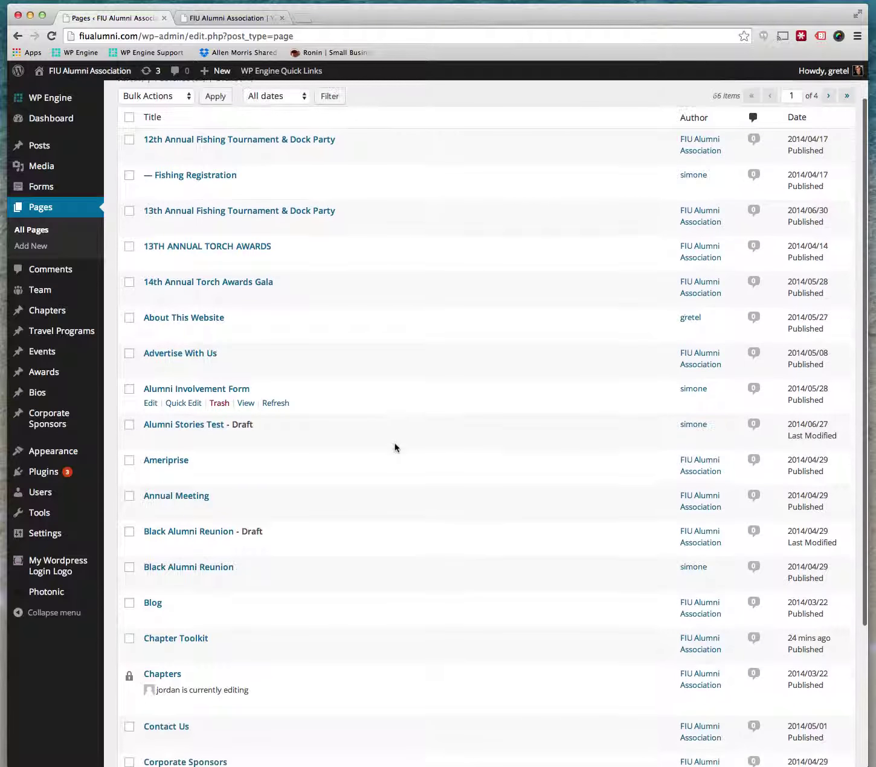
scroll(394, 447, down, 1)
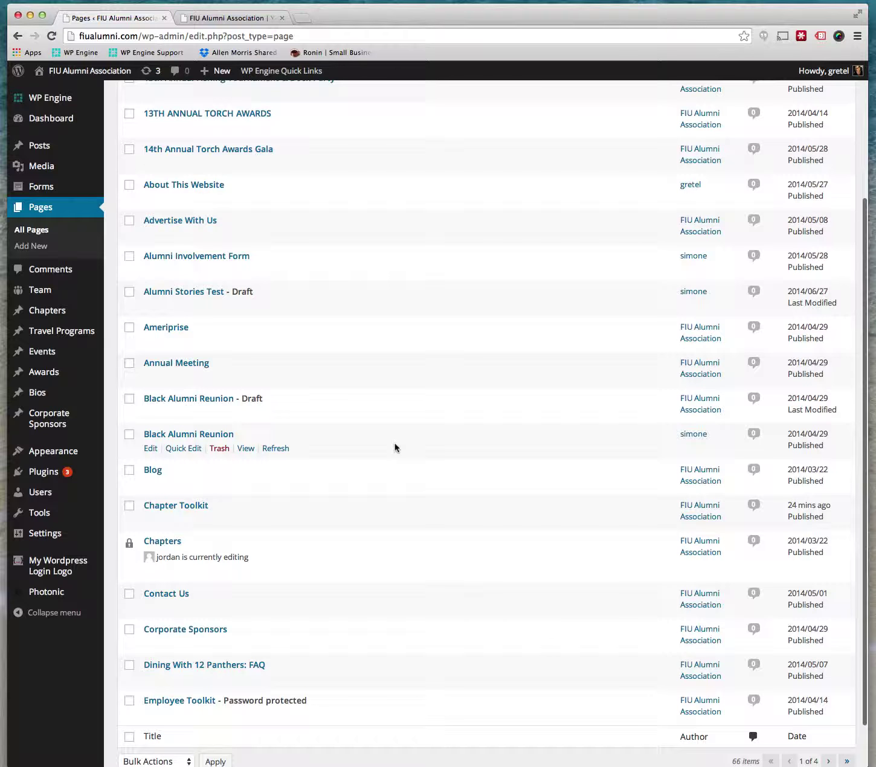
click(229, 19)
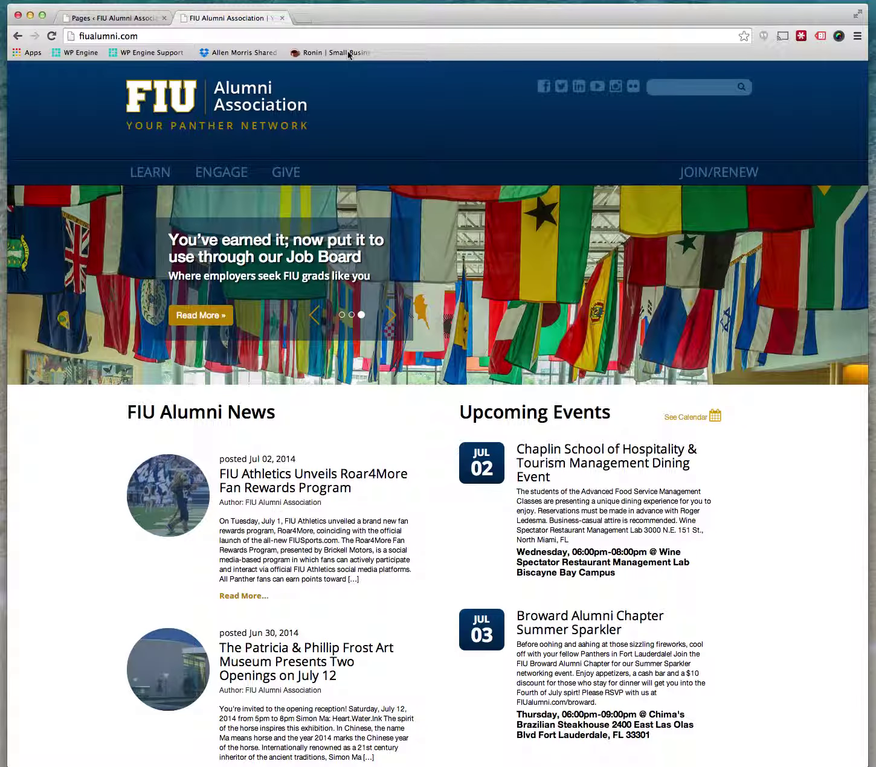
Open the public About Us page from the LEARN menu, then go back to the Pages list.
mouse_move(229, 175)
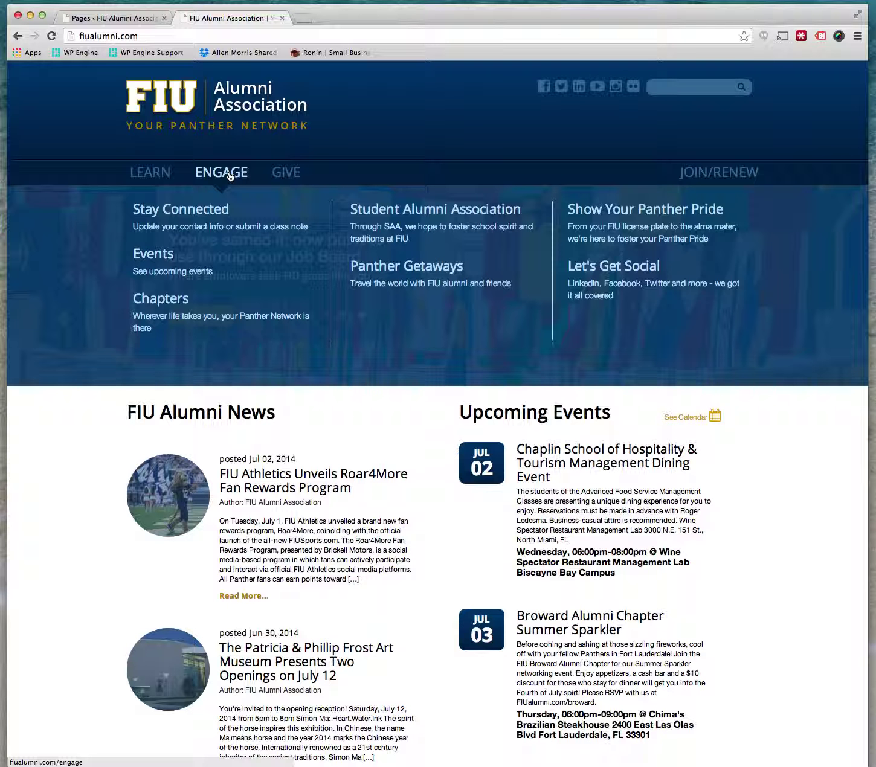
mouse_move(149, 174)
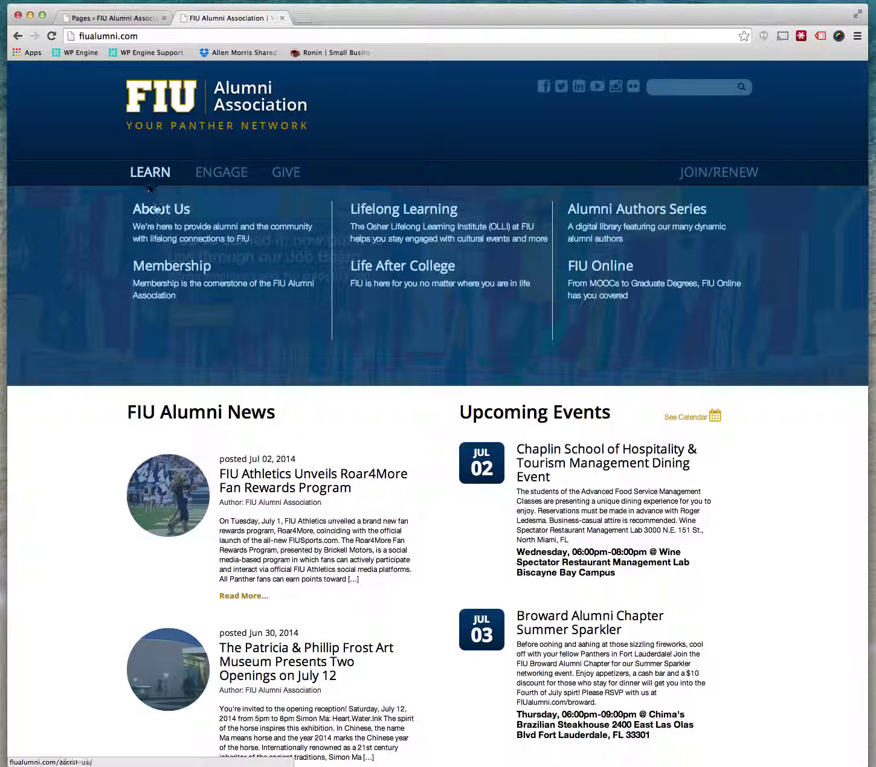
click(159, 211)
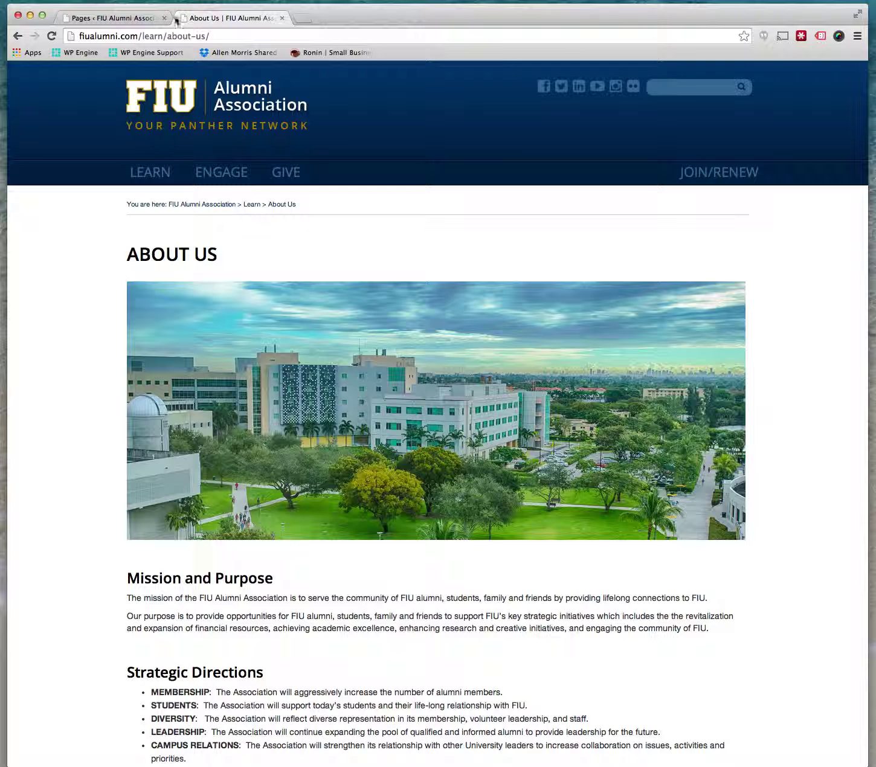
click(112, 18)
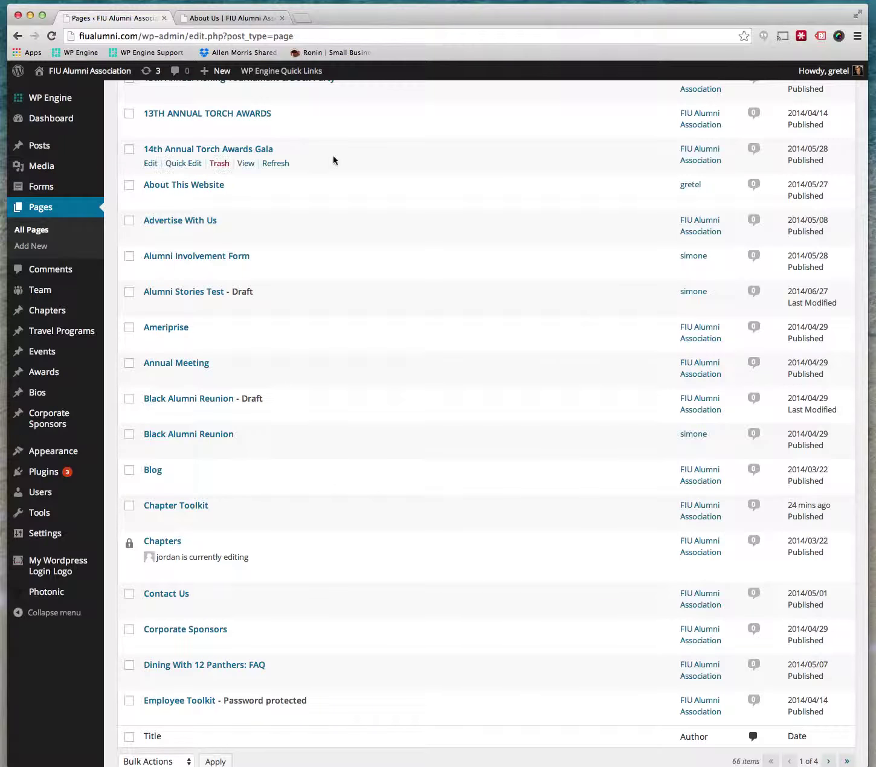
Search the pages for 'About Us' and open that page in the editor.
scroll(364, 207, up, 5)
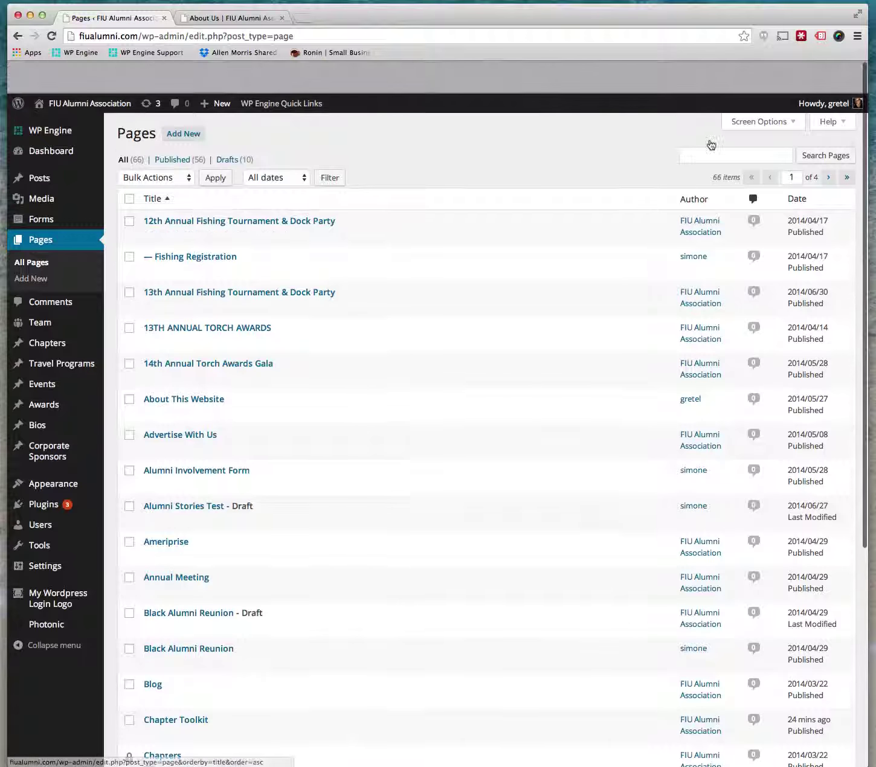
click(701, 124)
text(A)
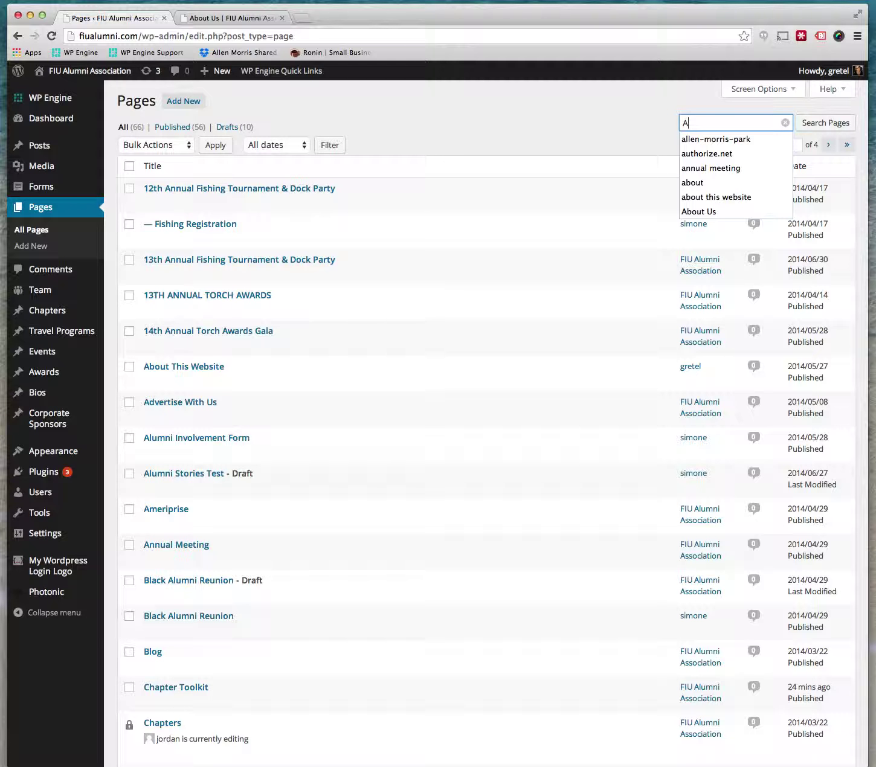
text(bout Us)
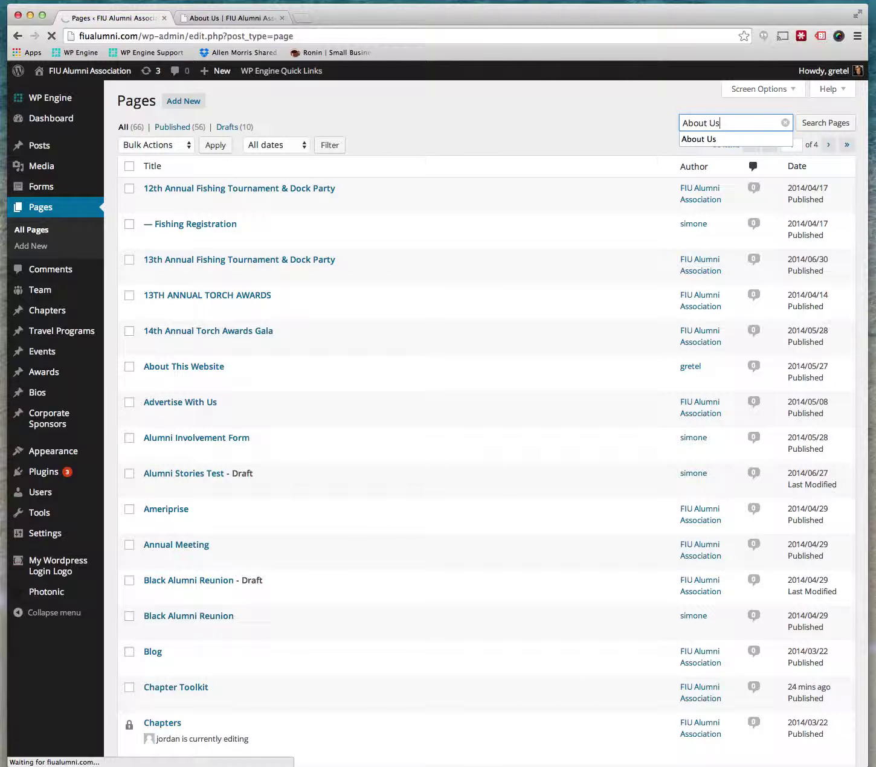
key(Return)
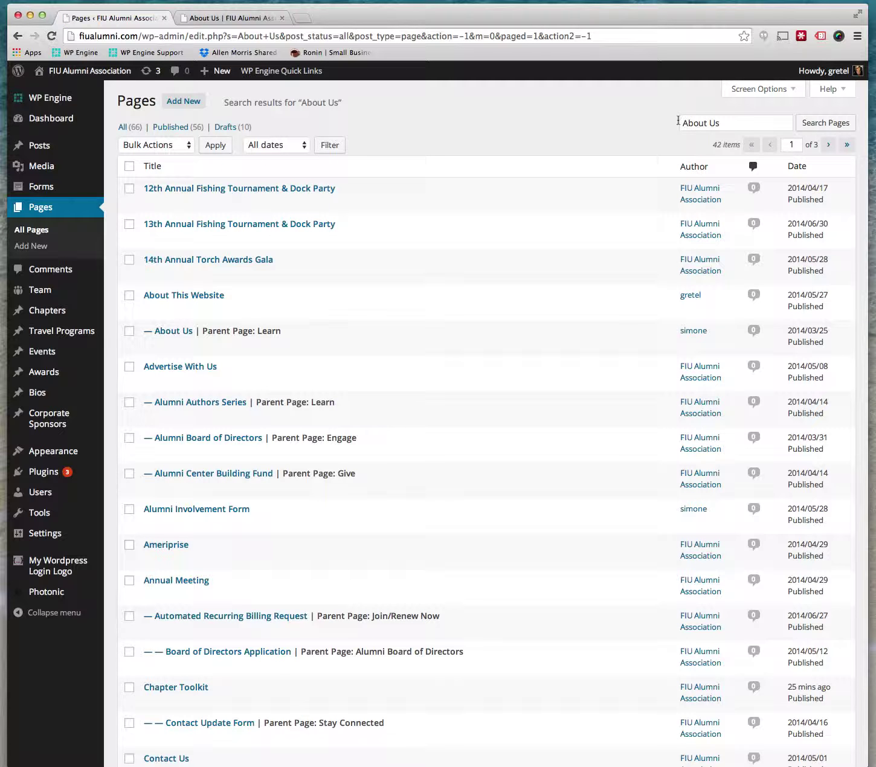
click(184, 334)
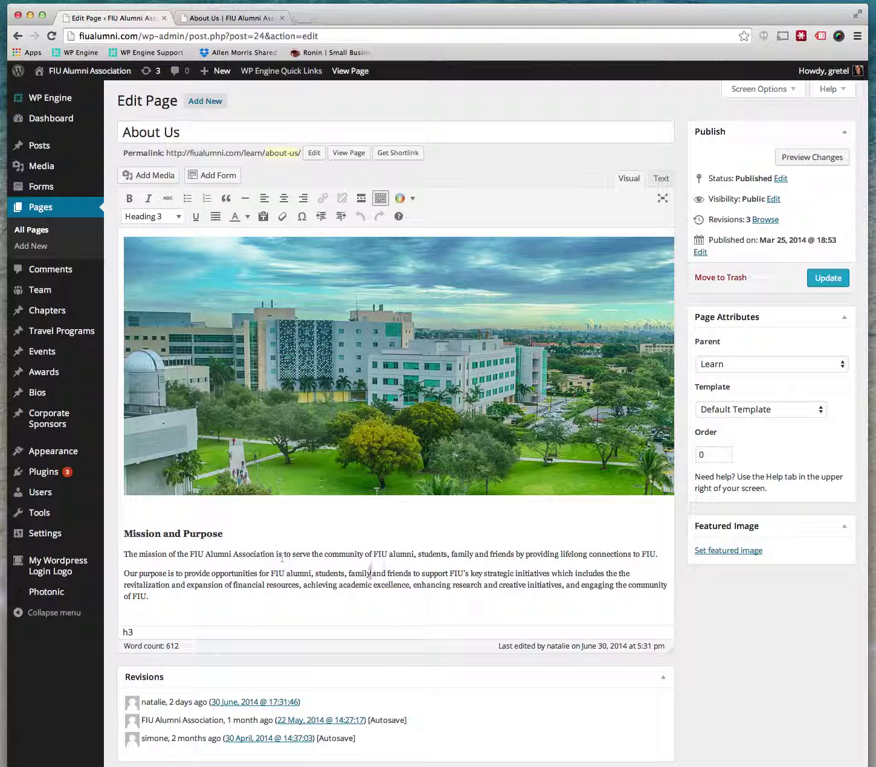
Replace the 'Our purpose' paragraph with the text 'jsdhgfjshgfjhsd' and select the new line.
scroll(370, 573, down, 5)
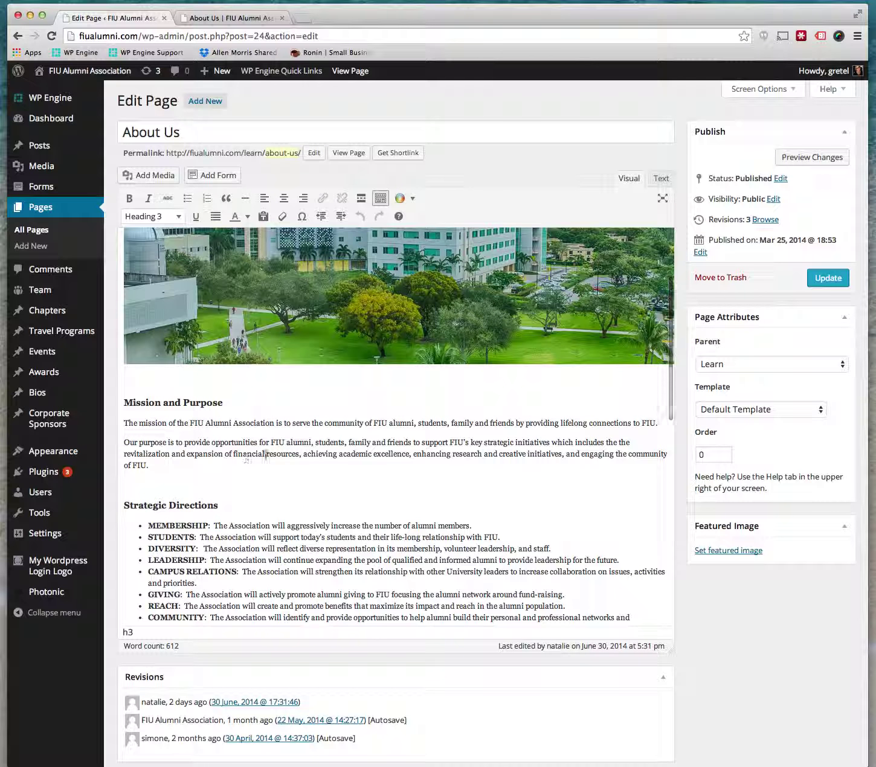
drag(153, 465, 123, 442)
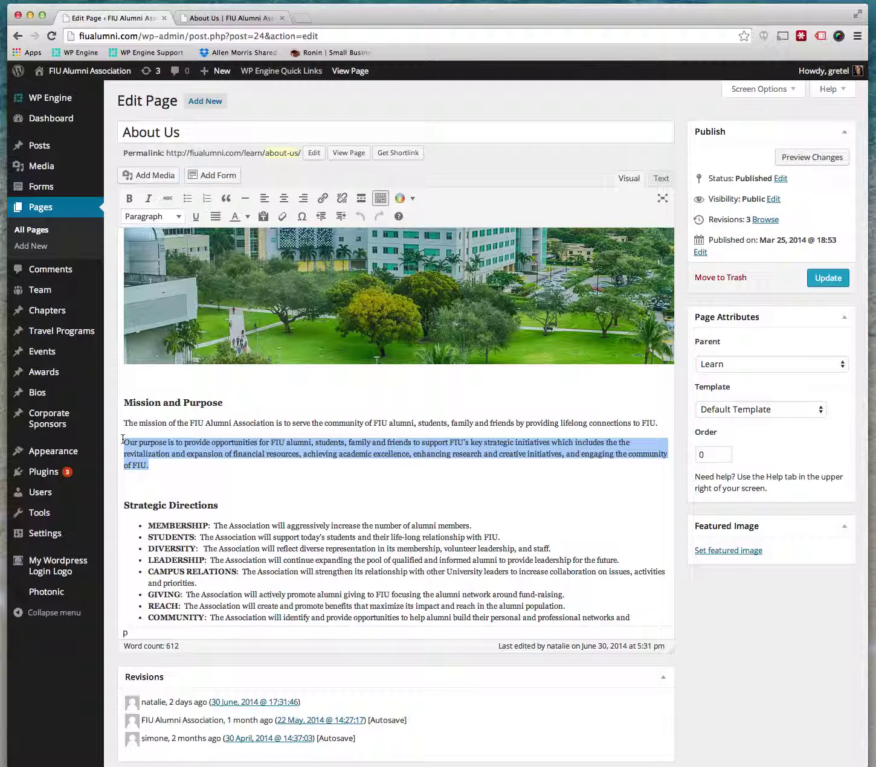
key(BackSpace)
text(jsdhgfjshgfjh)
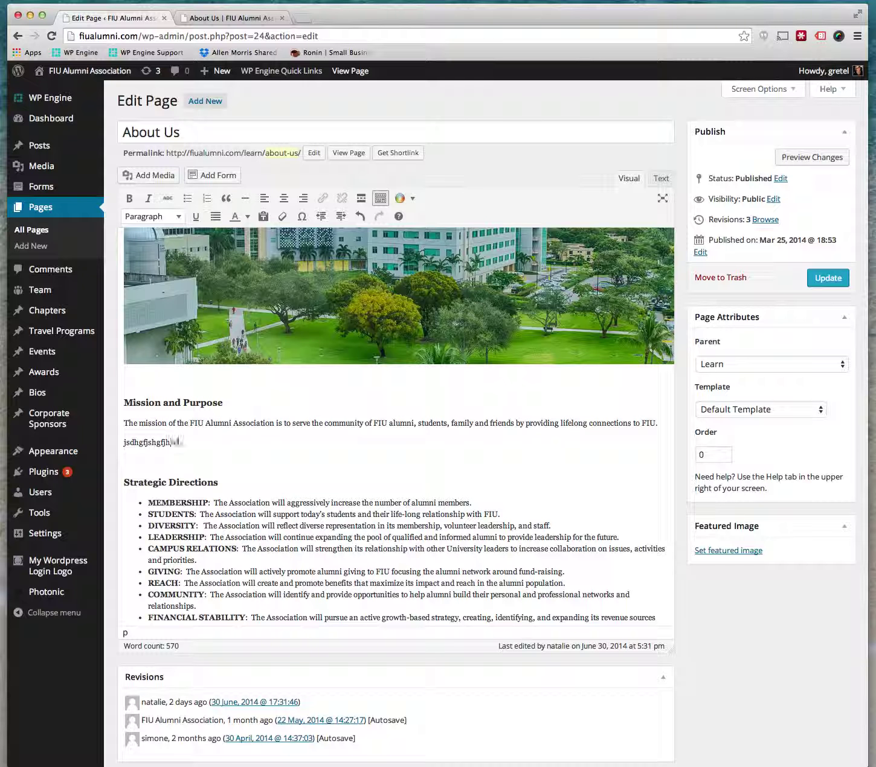
text(sd)
drag(198, 444, 111, 435)
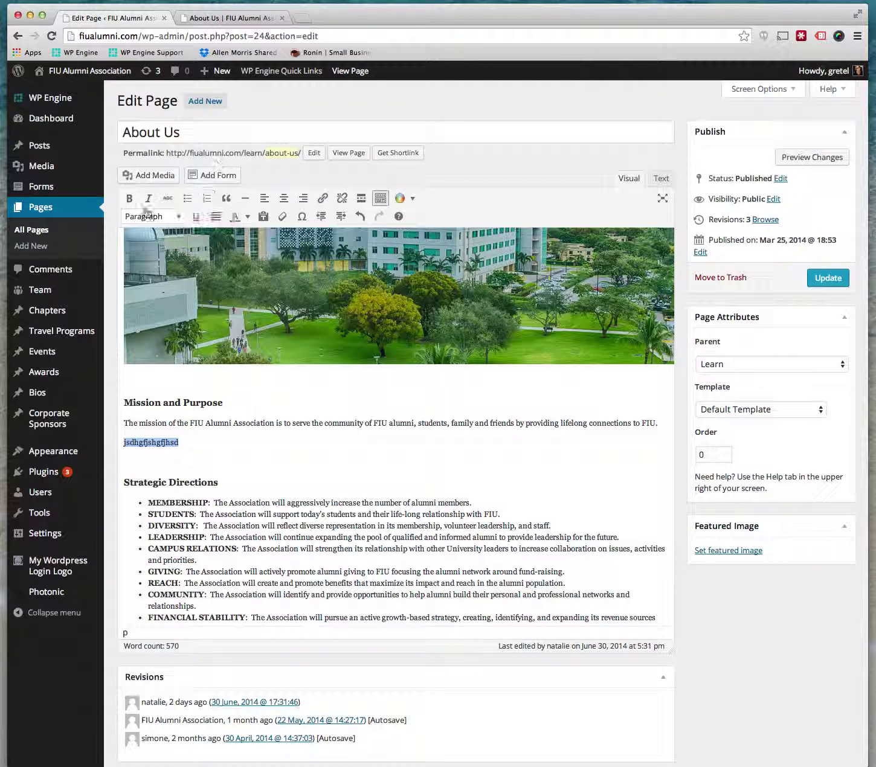
Make the test line bold, italic and green, left-aligned and formatted as a block quote.
click(380, 199)
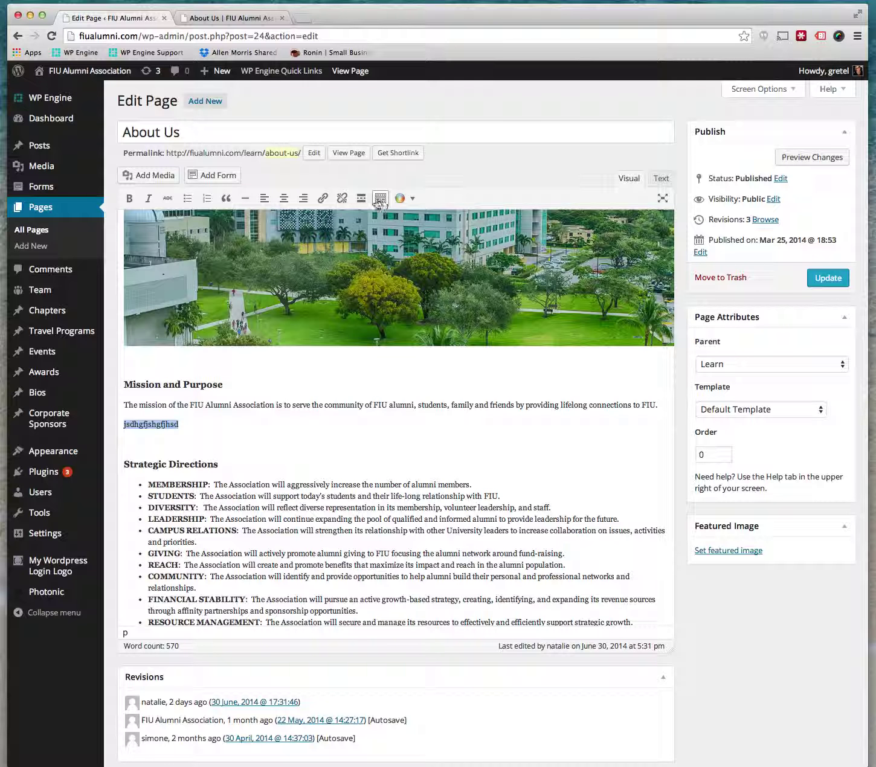
click(380, 199)
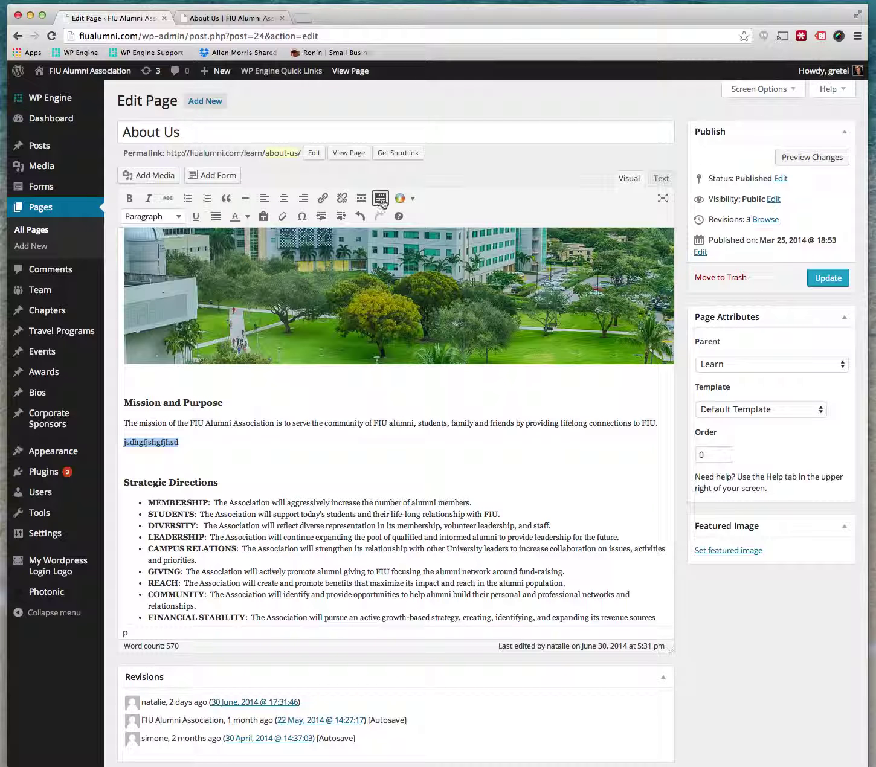
click(129, 198)
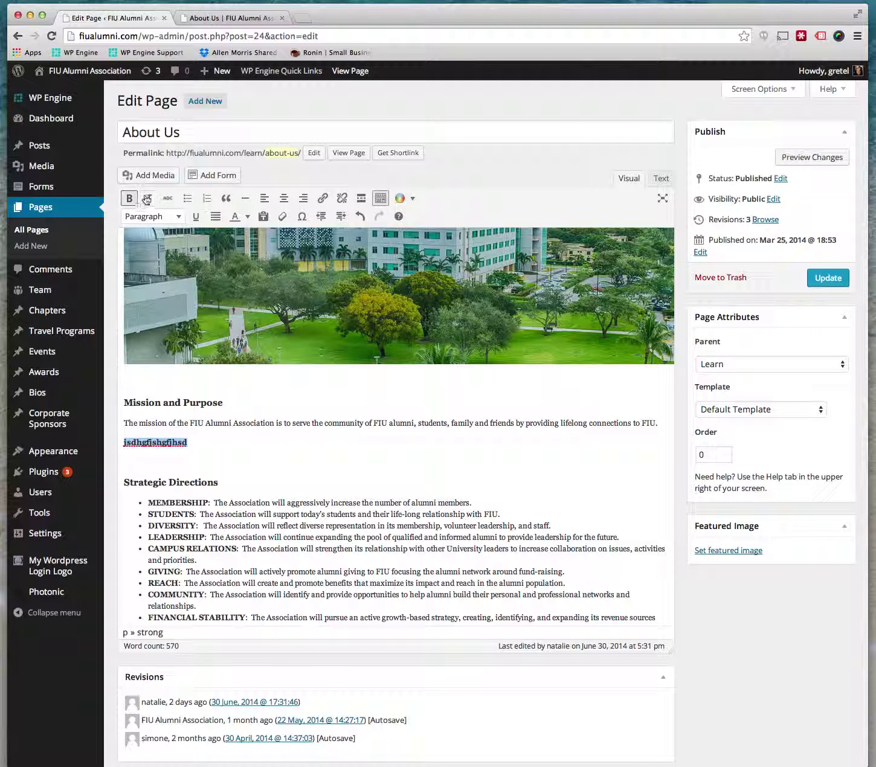
click(146, 198)
click(247, 216)
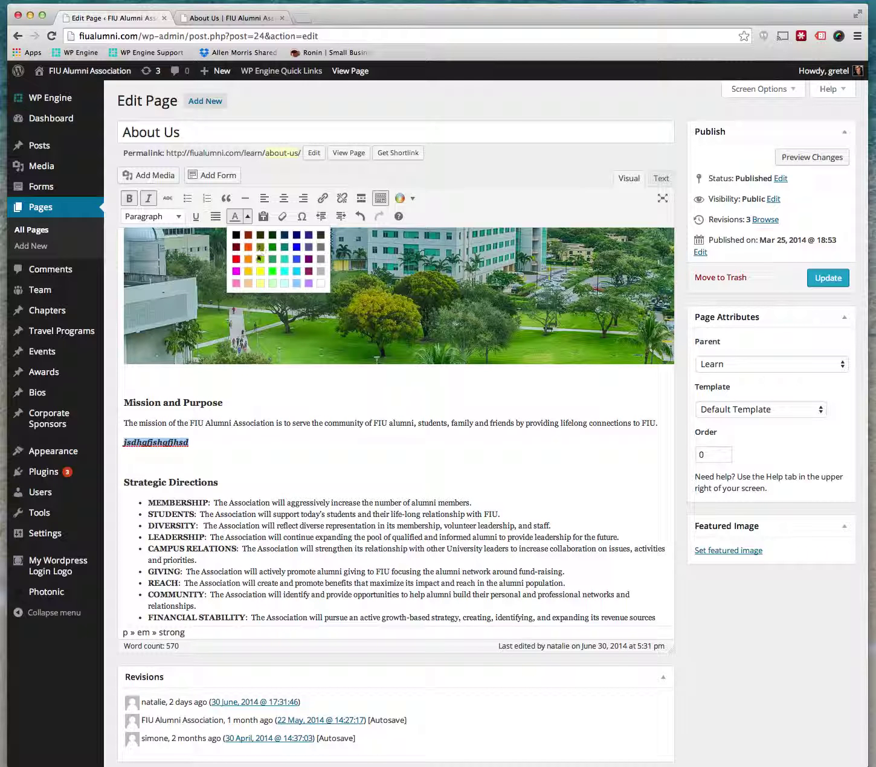
click(273, 260)
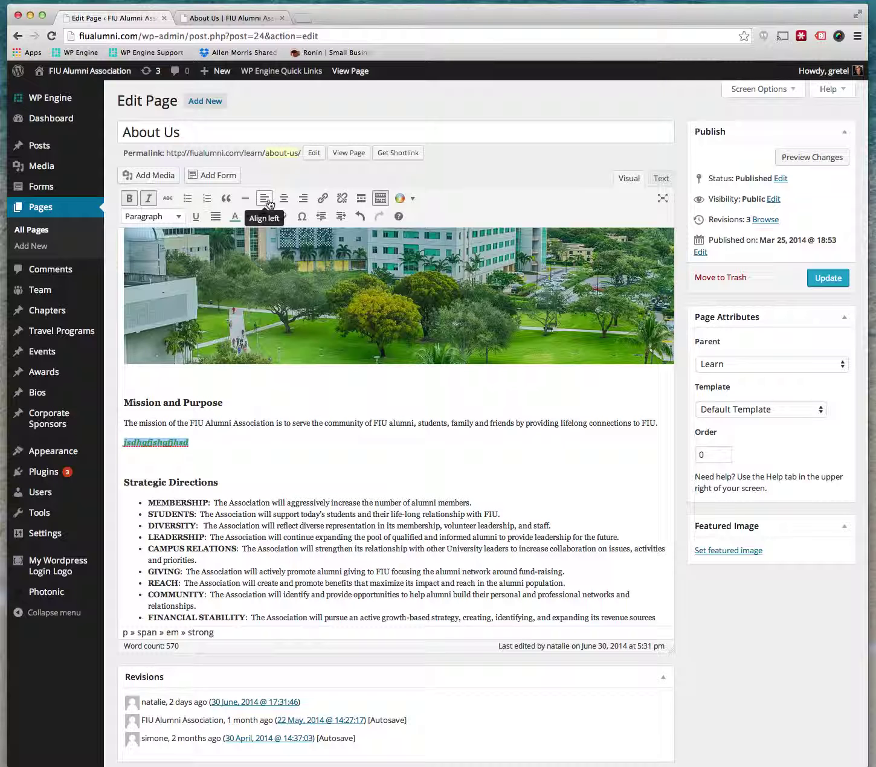
click(265, 199)
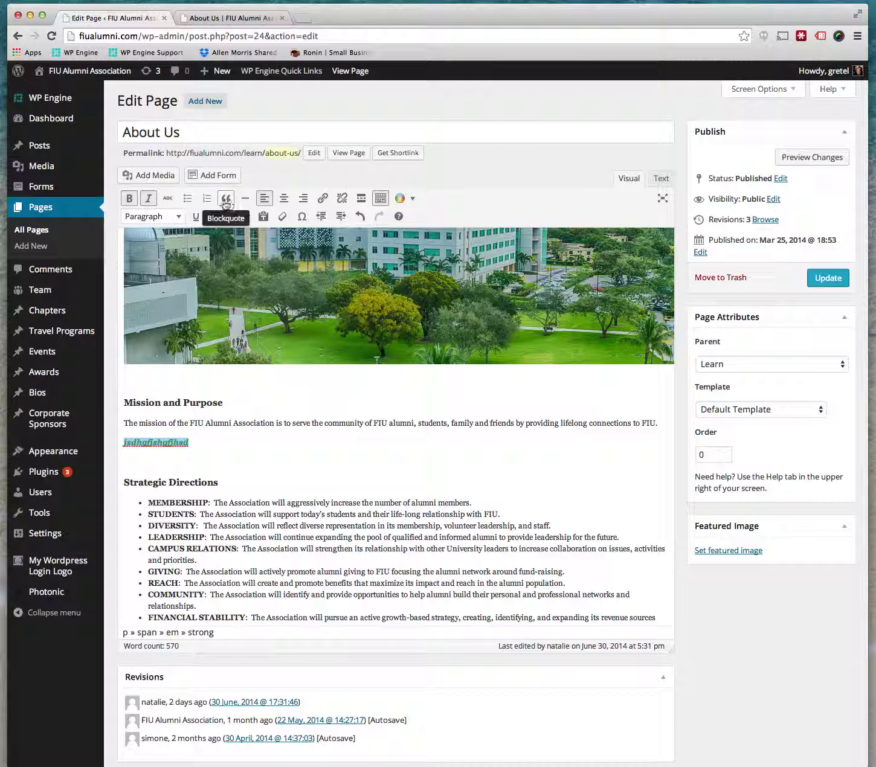
click(227, 199)
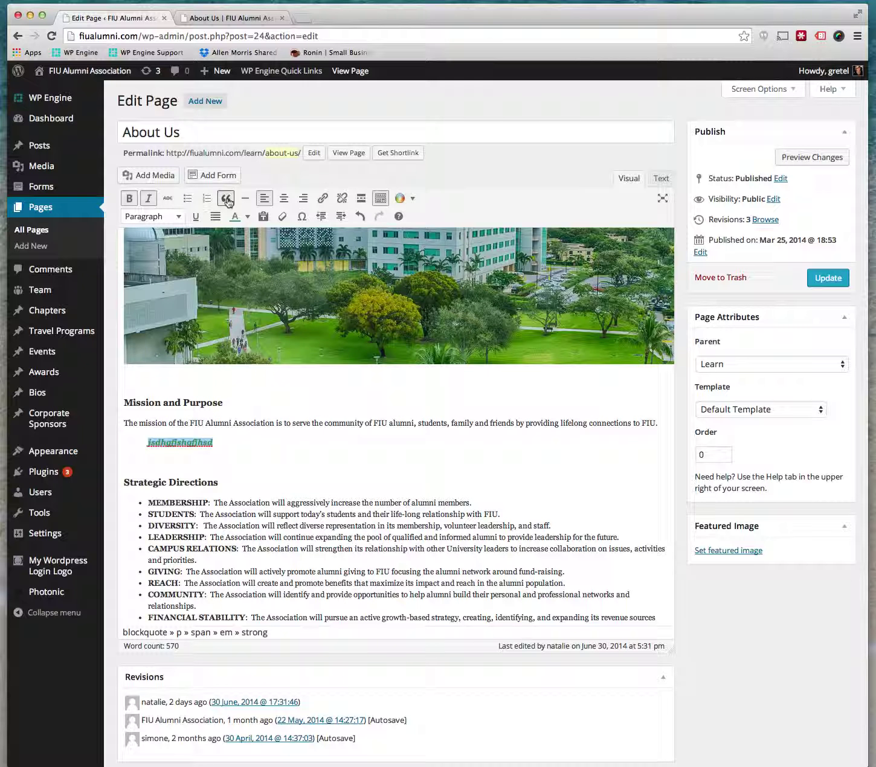
Turn the test line into a nested bullet, underline it, and add an empty sub-bullet below.
click(187, 198)
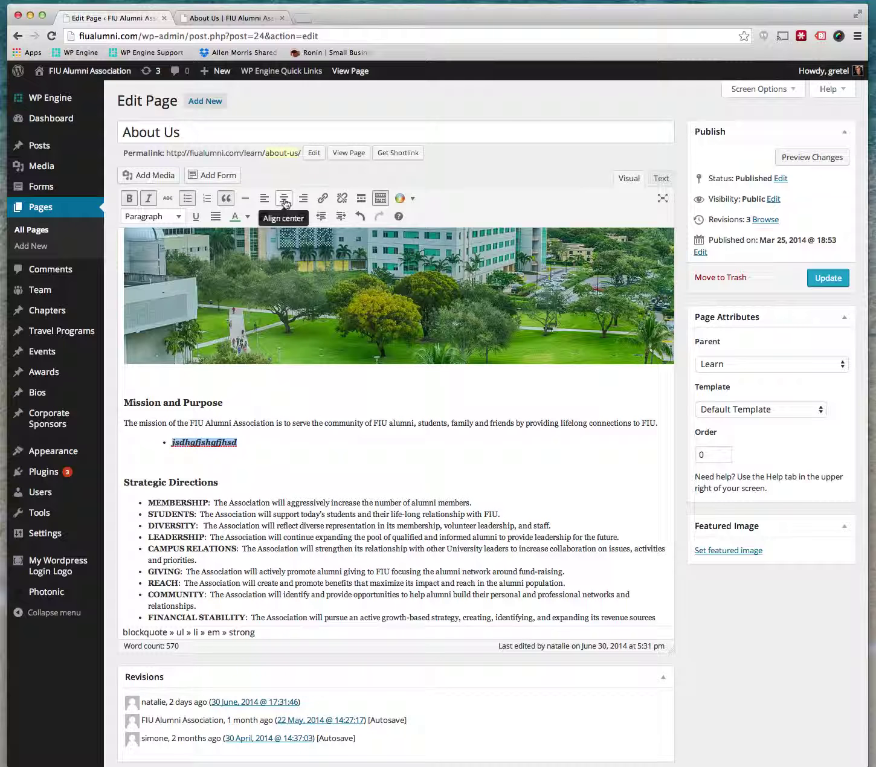
click(340, 216)
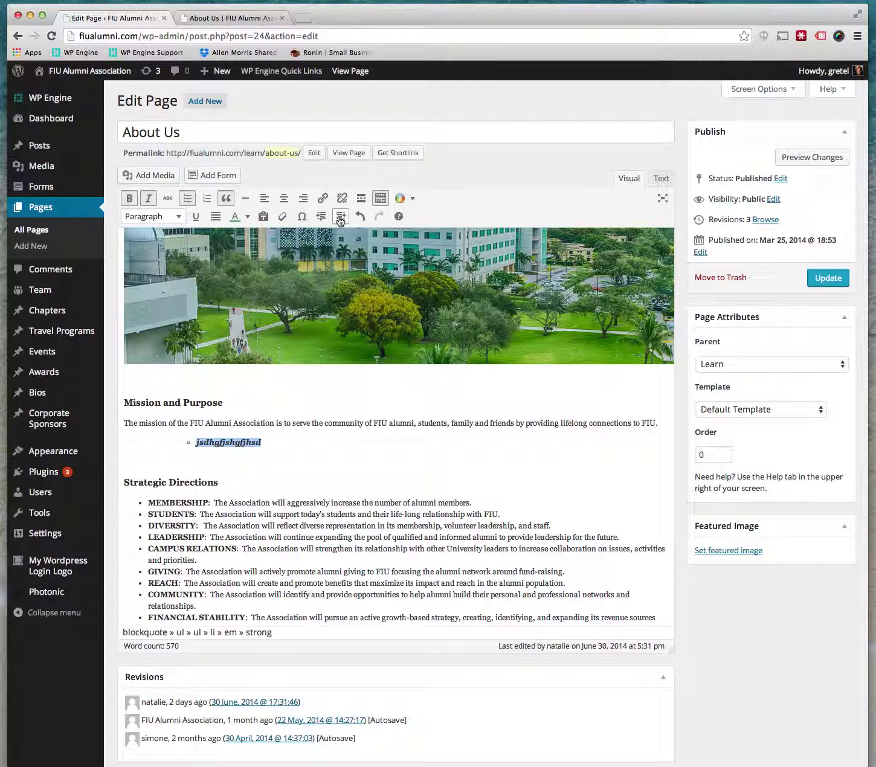
click(195, 217)
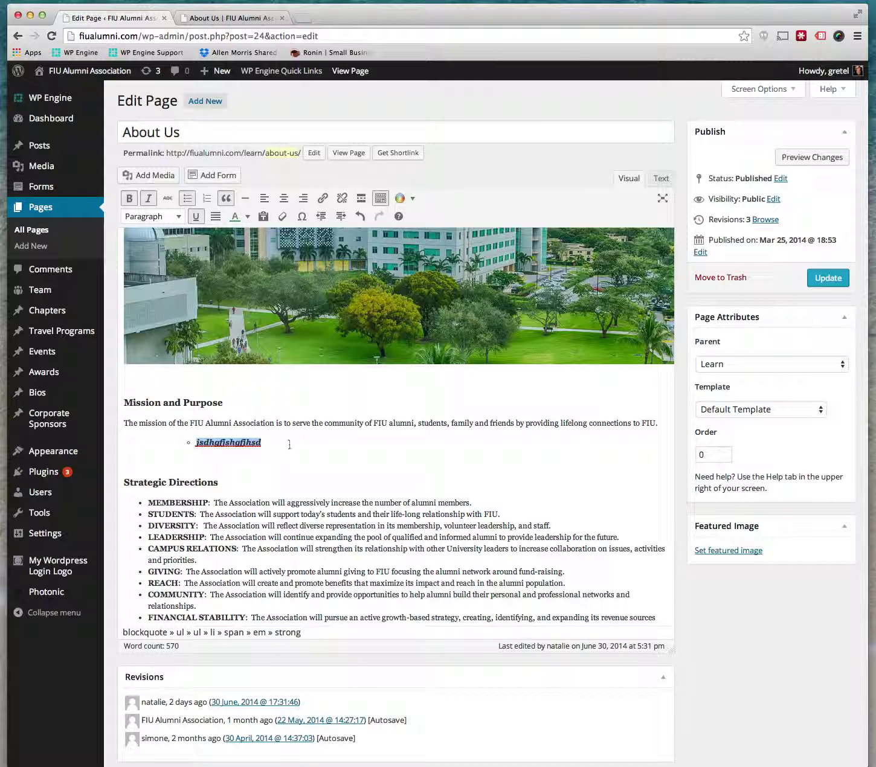
key(Right)
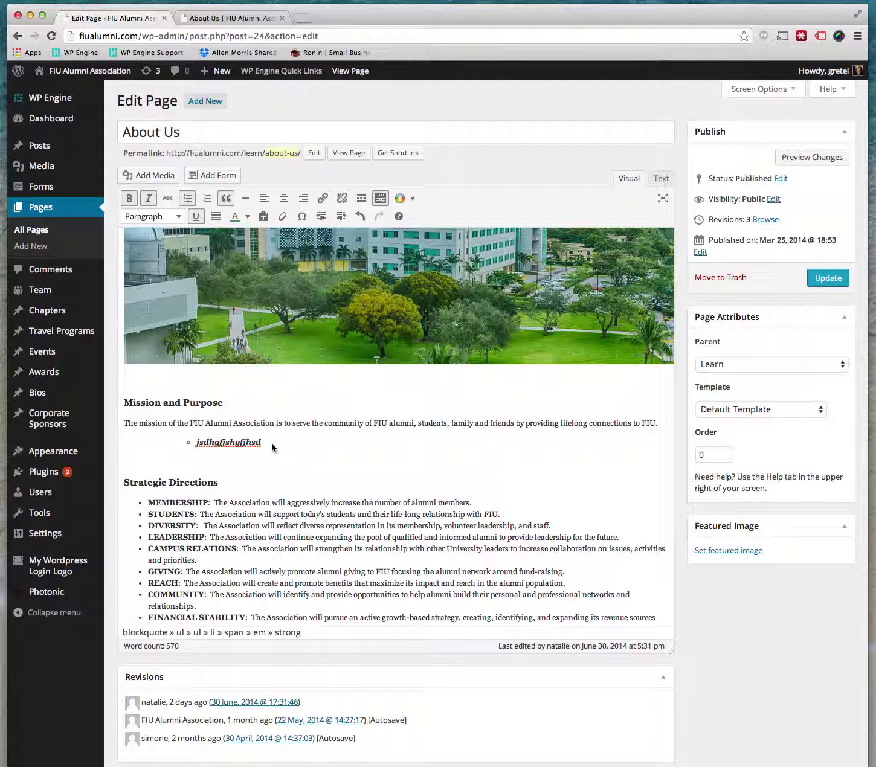
key(Return)
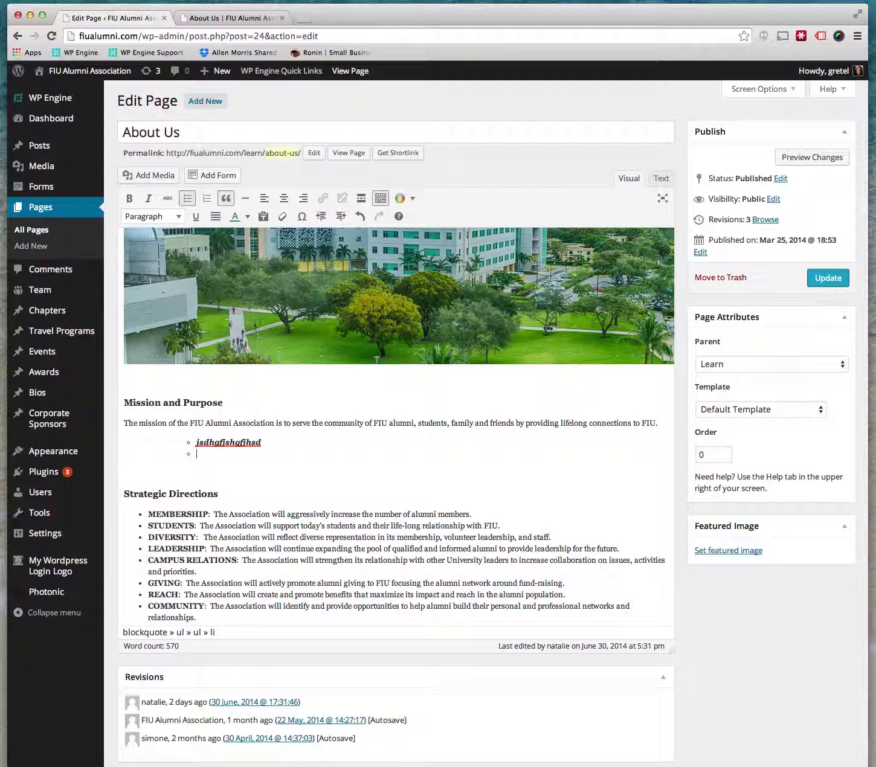
scroll(536, 527, down, 5)
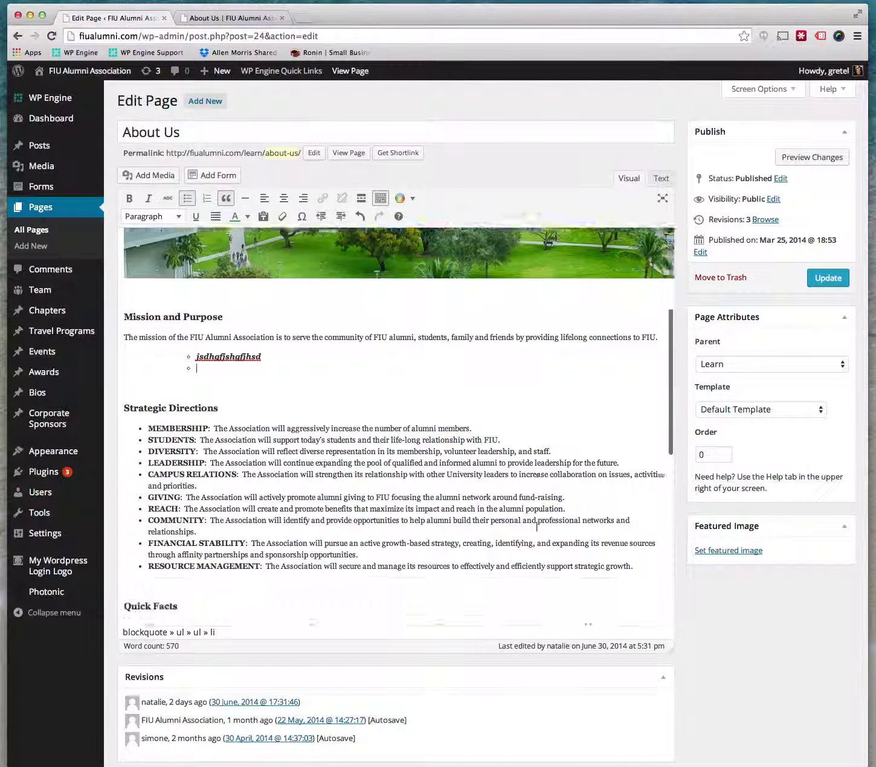
scroll(535, 526, up, 9)
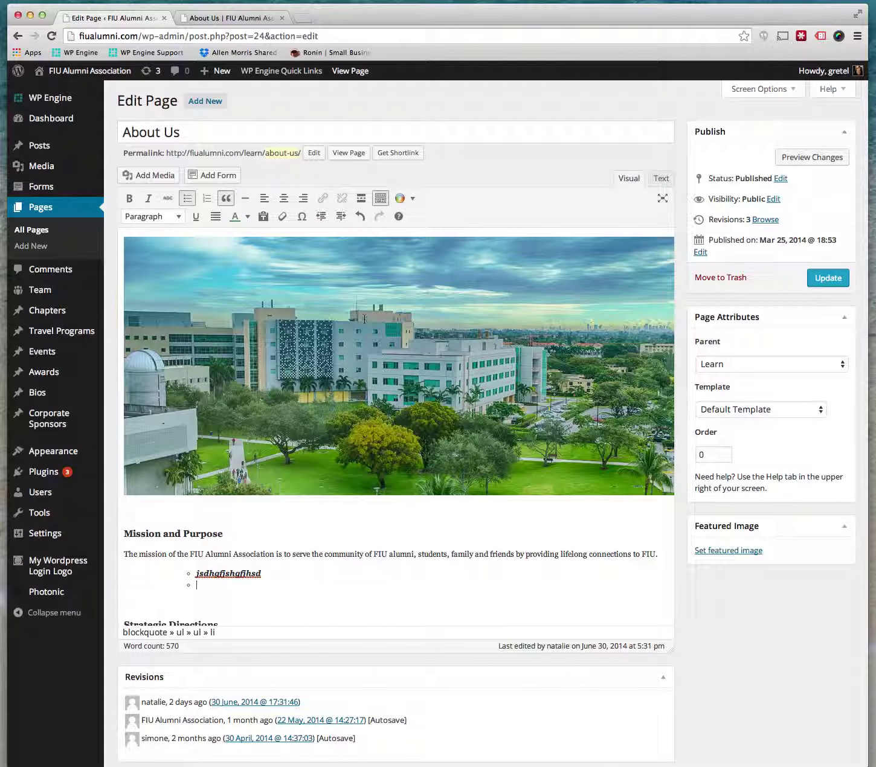
click(364, 320)
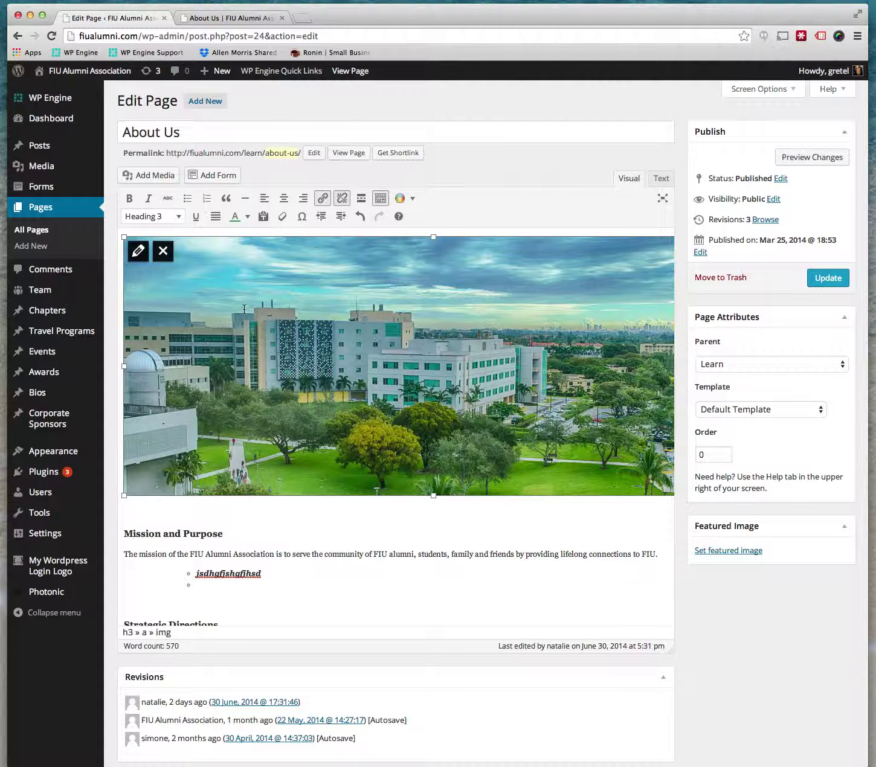
scroll(244, 308, right, 3)
scroll(219, 273, left, 3)
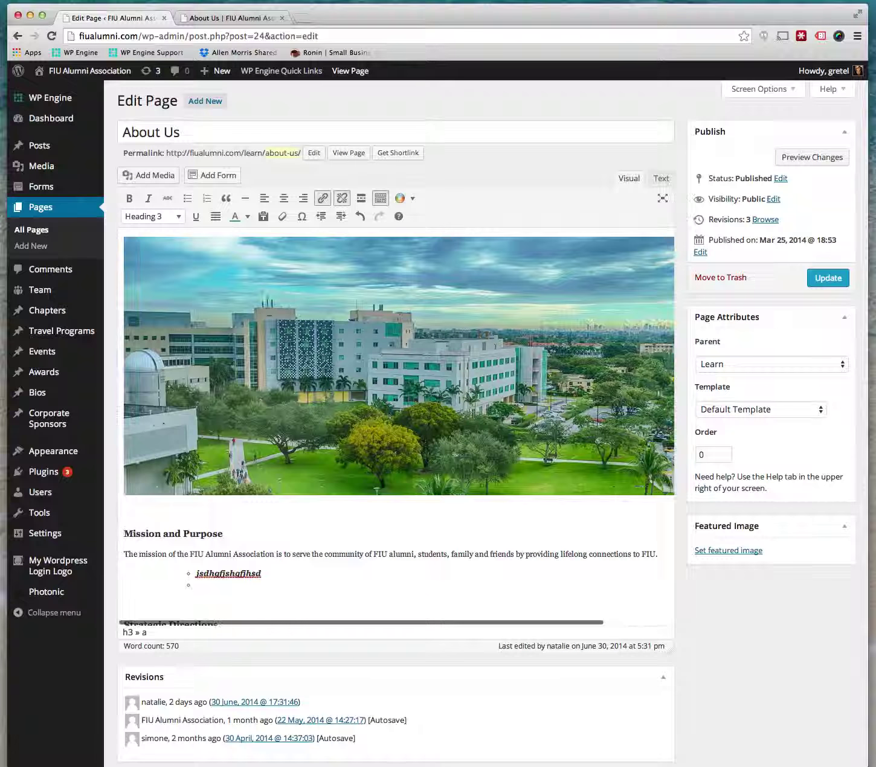
click(220, 273)
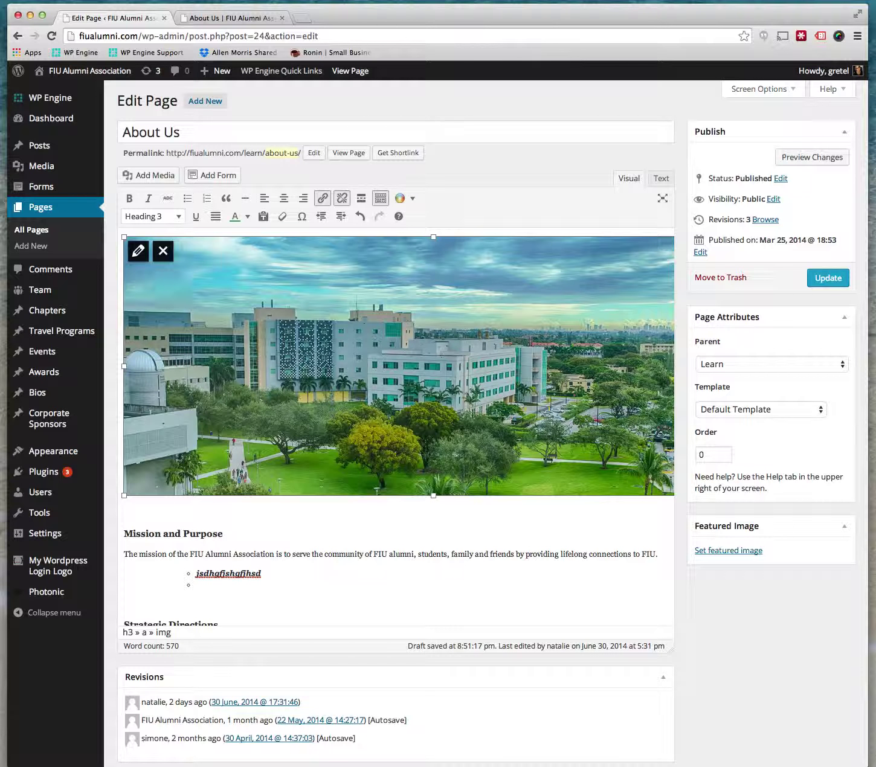
In Add Media, browse the Media Library and pick the campus group photo.
scroll(342, 441, right, 3)
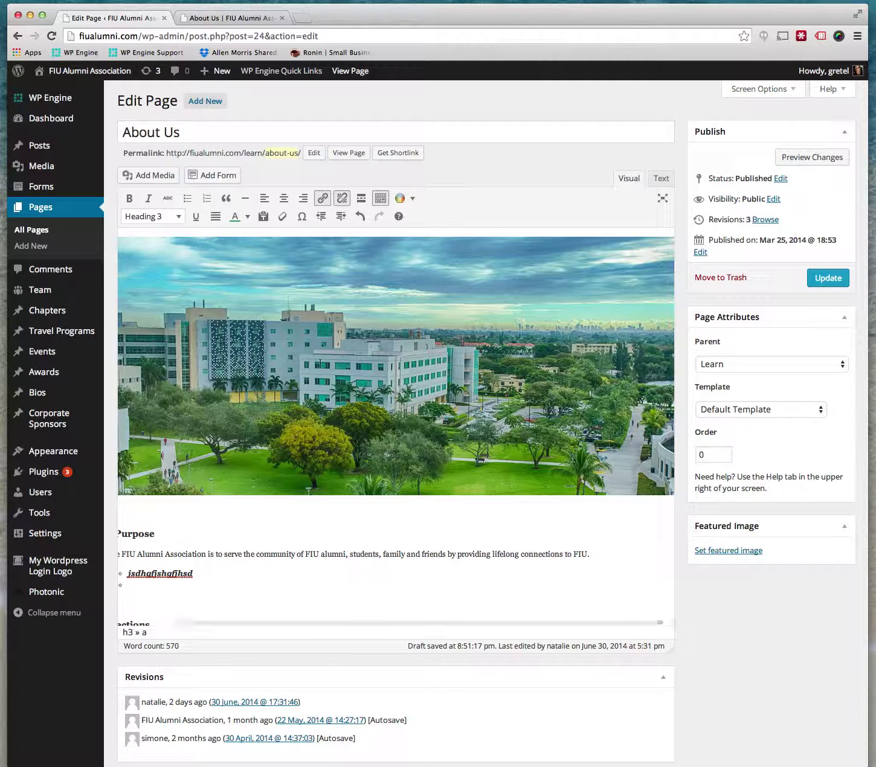
click(151, 175)
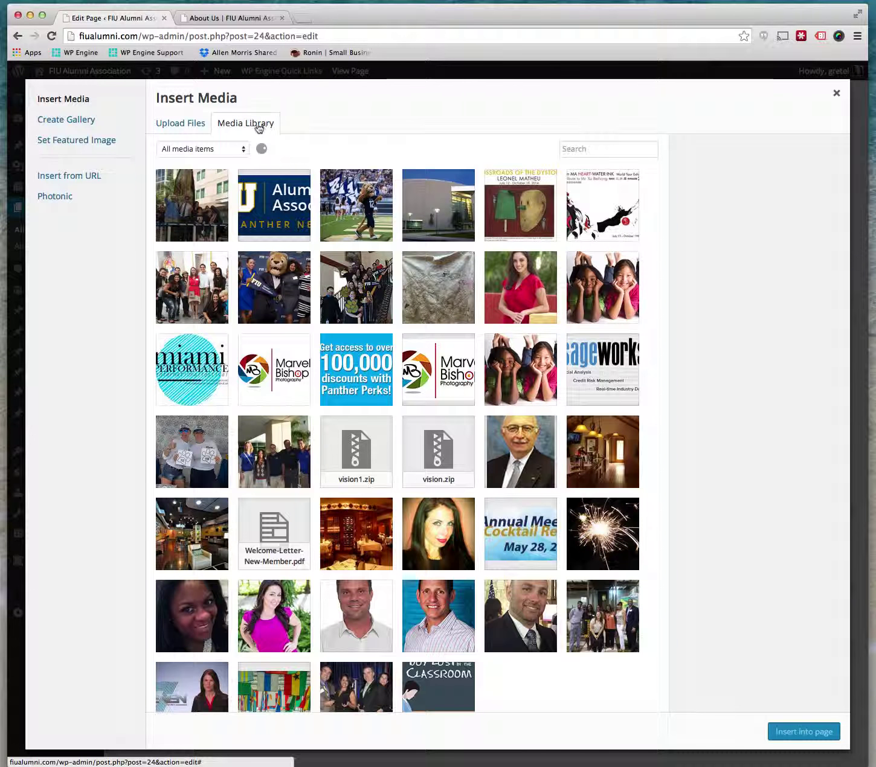
click(192, 124)
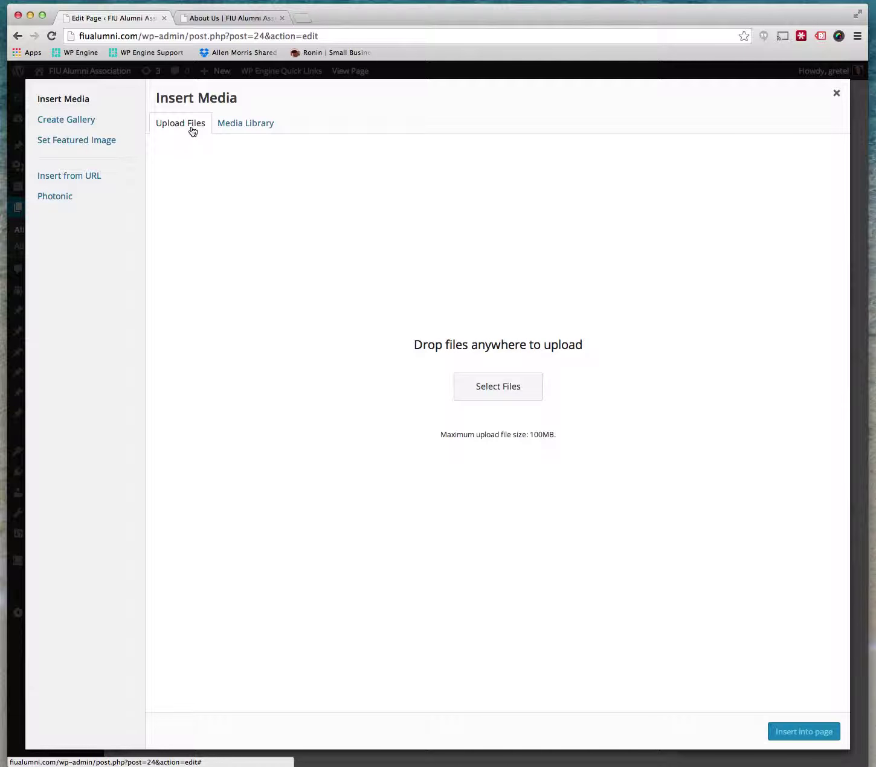
click(237, 127)
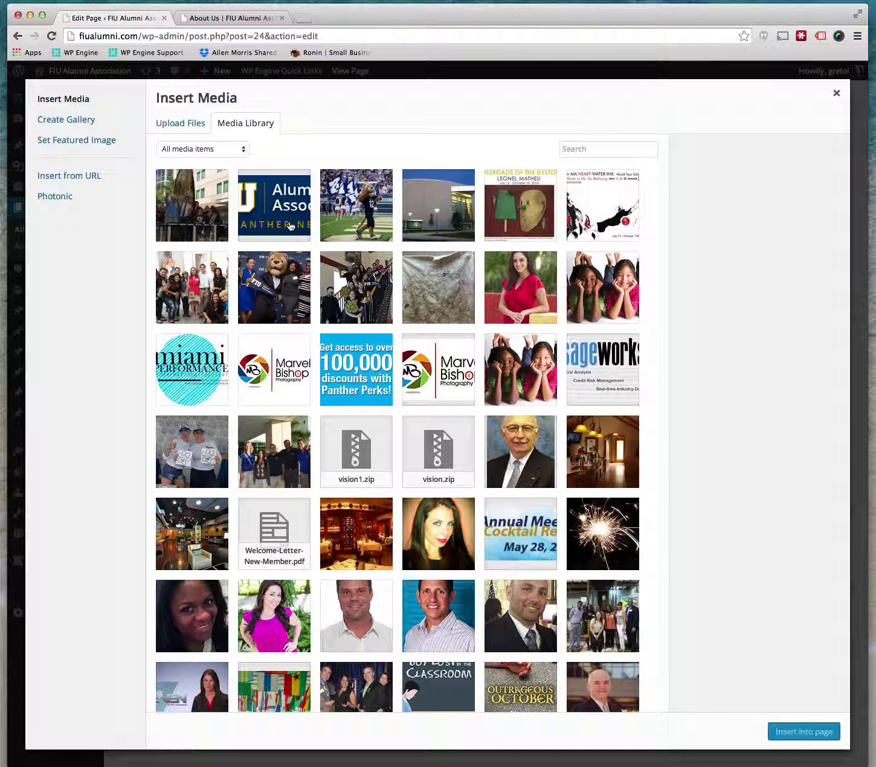
click(203, 220)
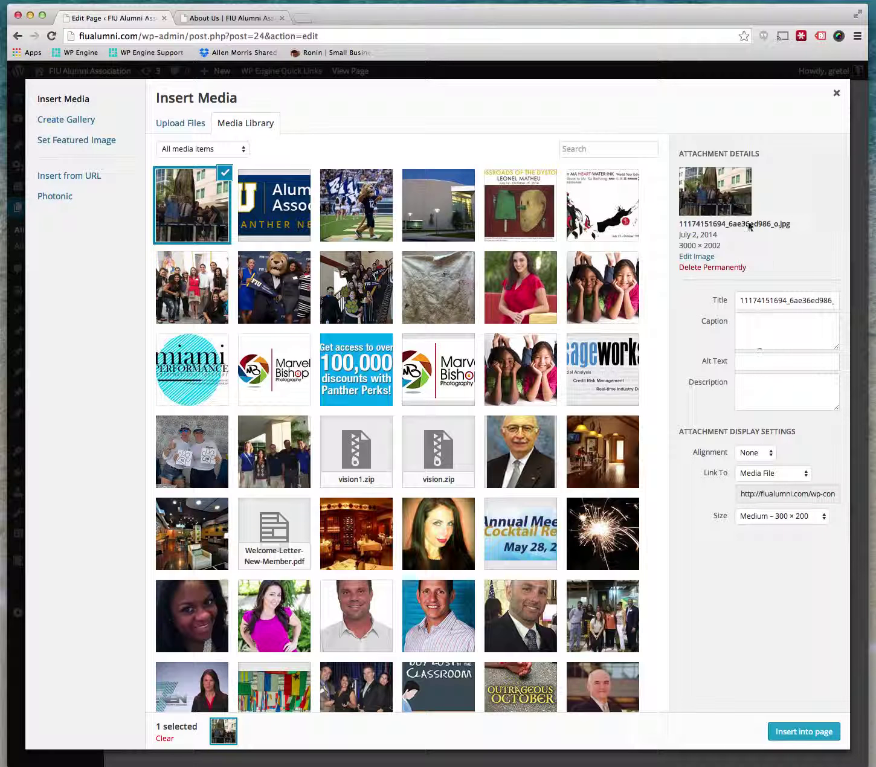
Insert the group photo at Medium size with Link To None and Alignment None.
click(771, 474)
click(776, 491)
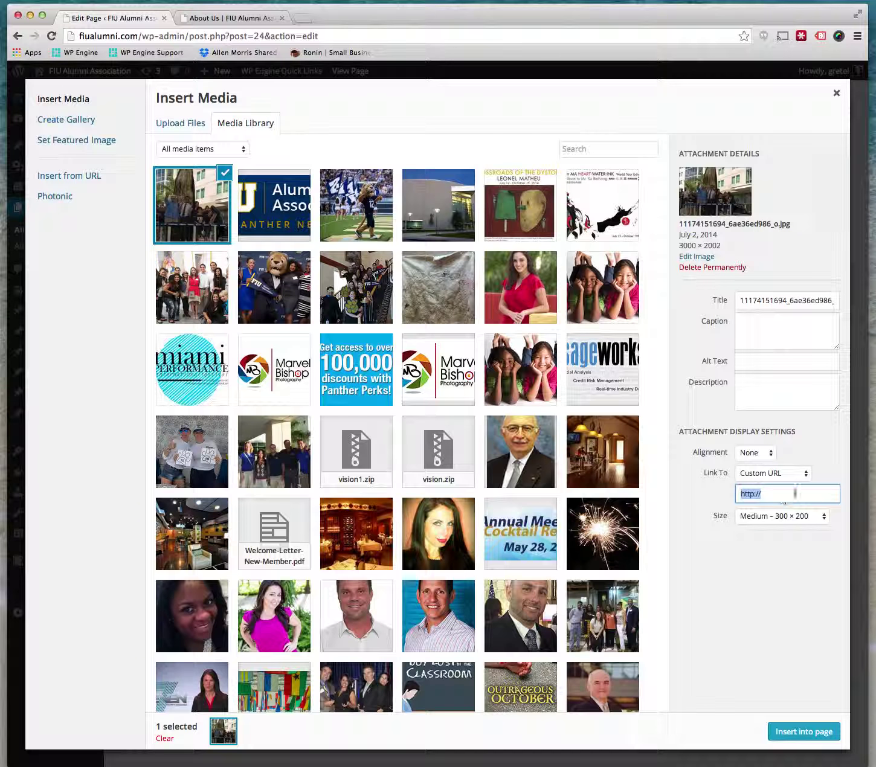
click(785, 475)
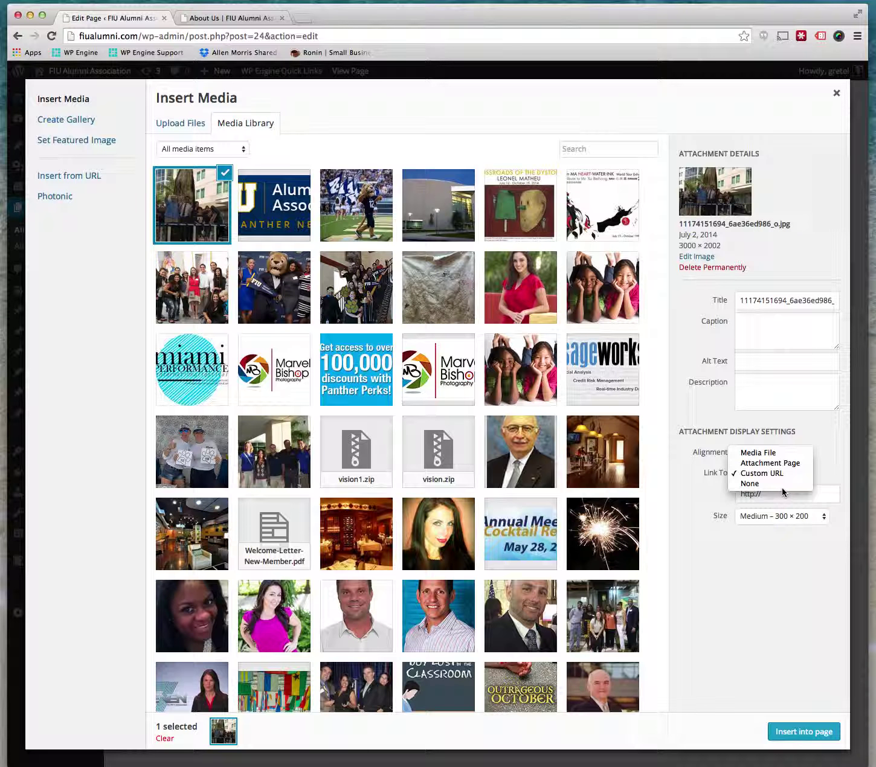
click(783, 483)
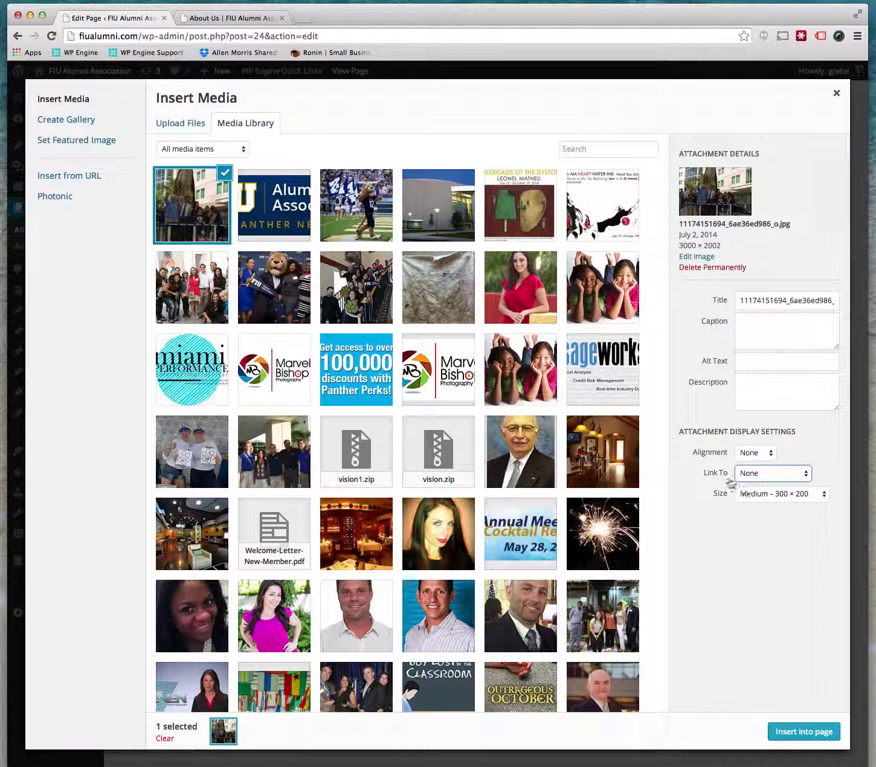
click(765, 454)
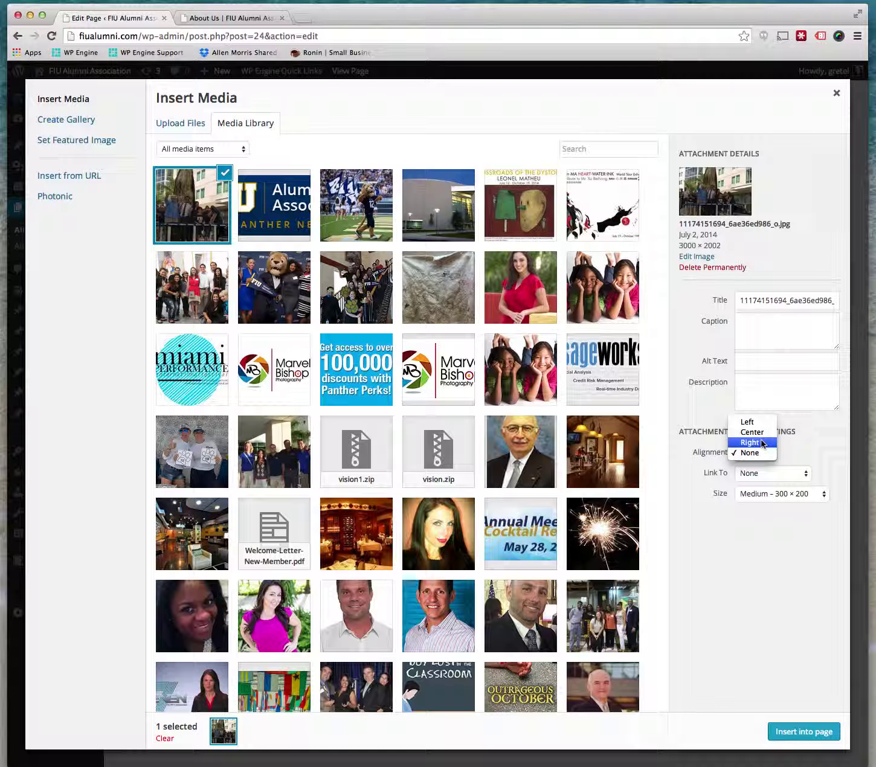
click(758, 422)
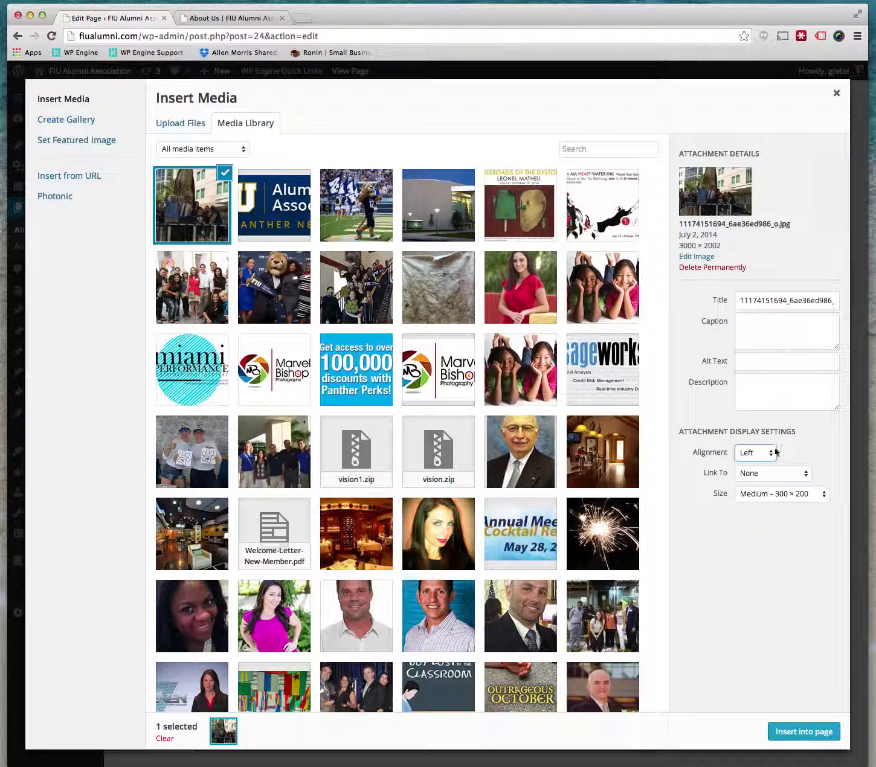
click(758, 456)
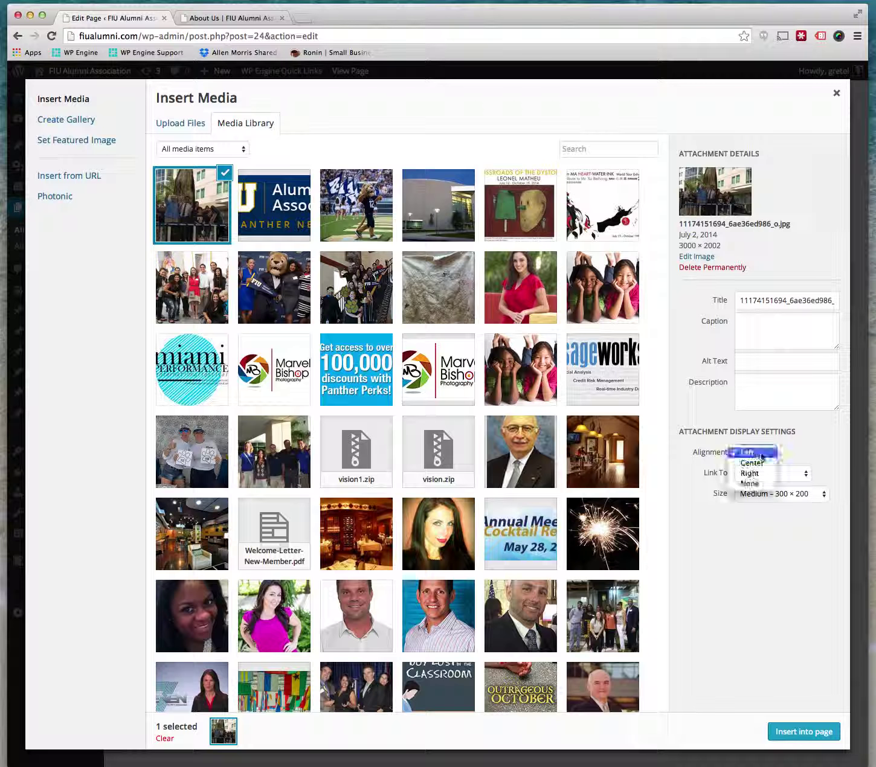
click(752, 483)
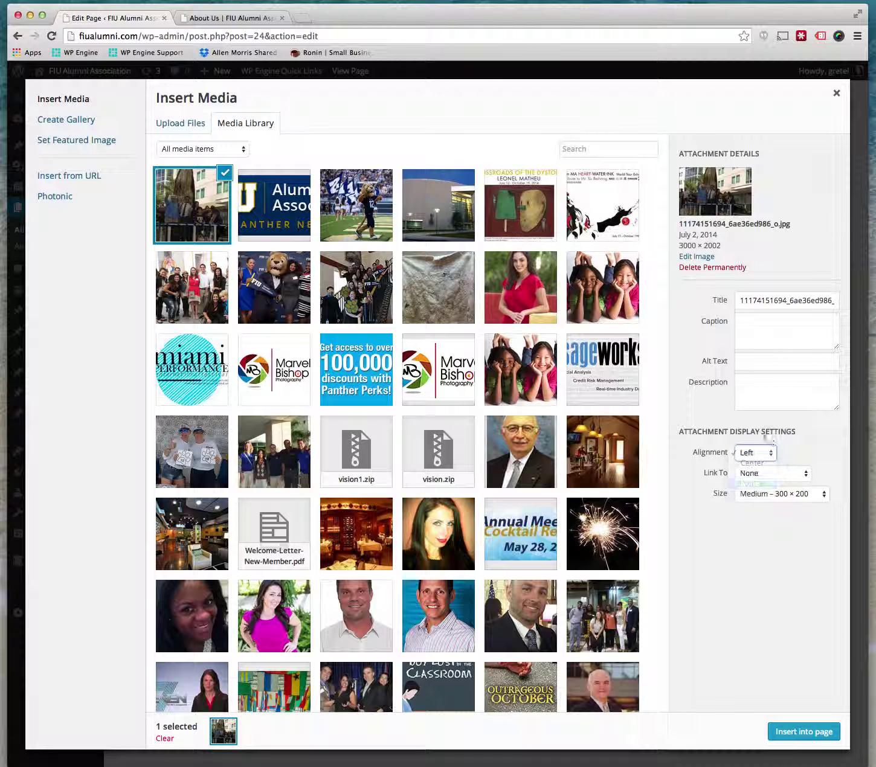
click(799, 733)
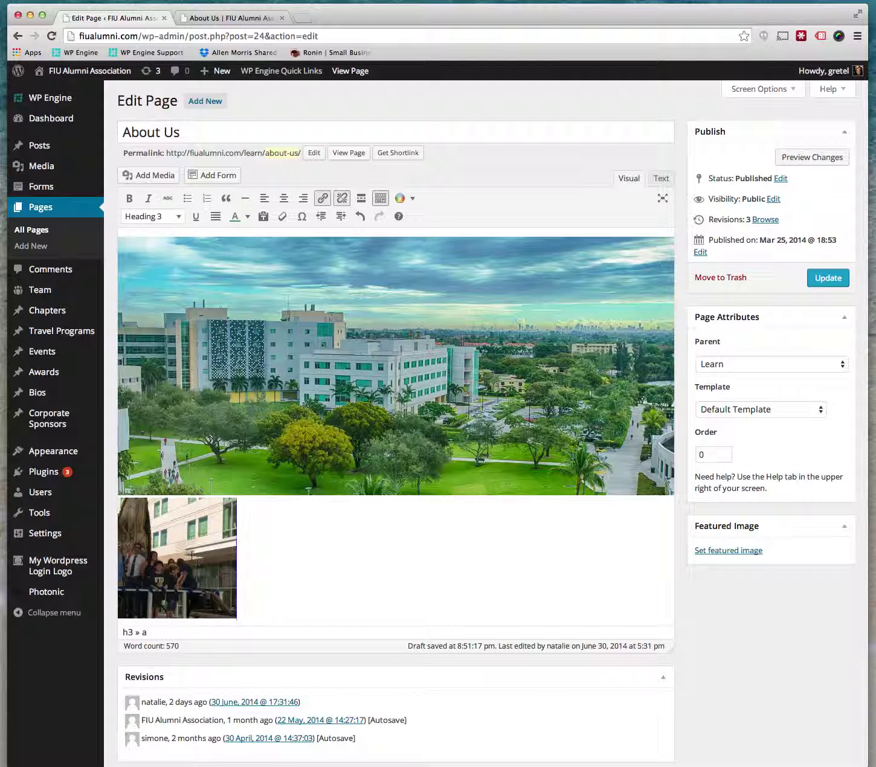
Update the inserted photo's settings to Align Left, Medium size, linked to a Custom URL.
click(192, 554)
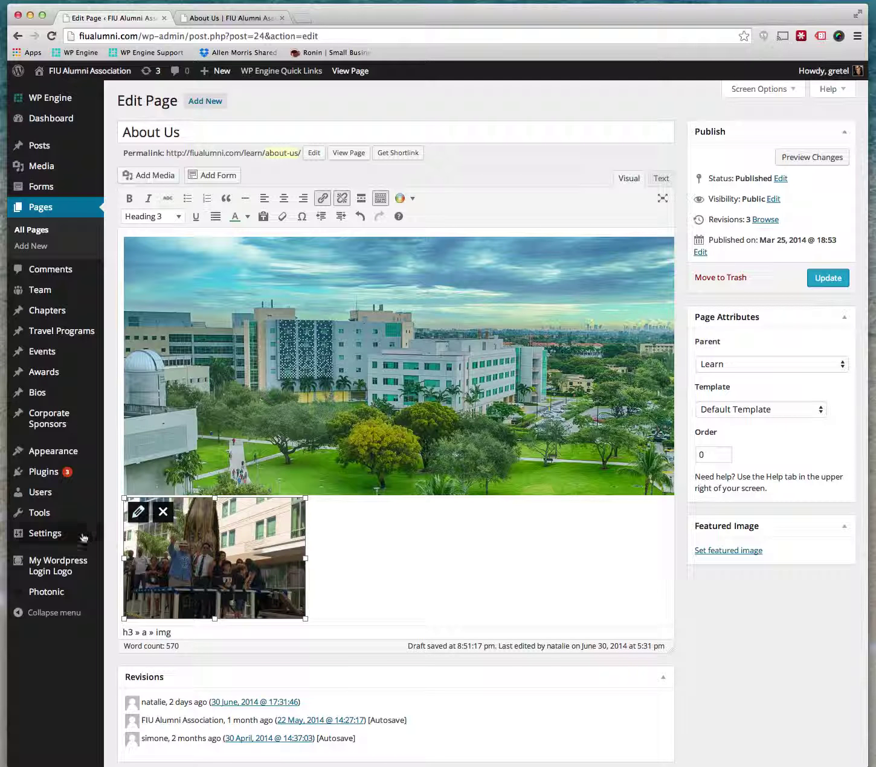
mouse_move(150, 516)
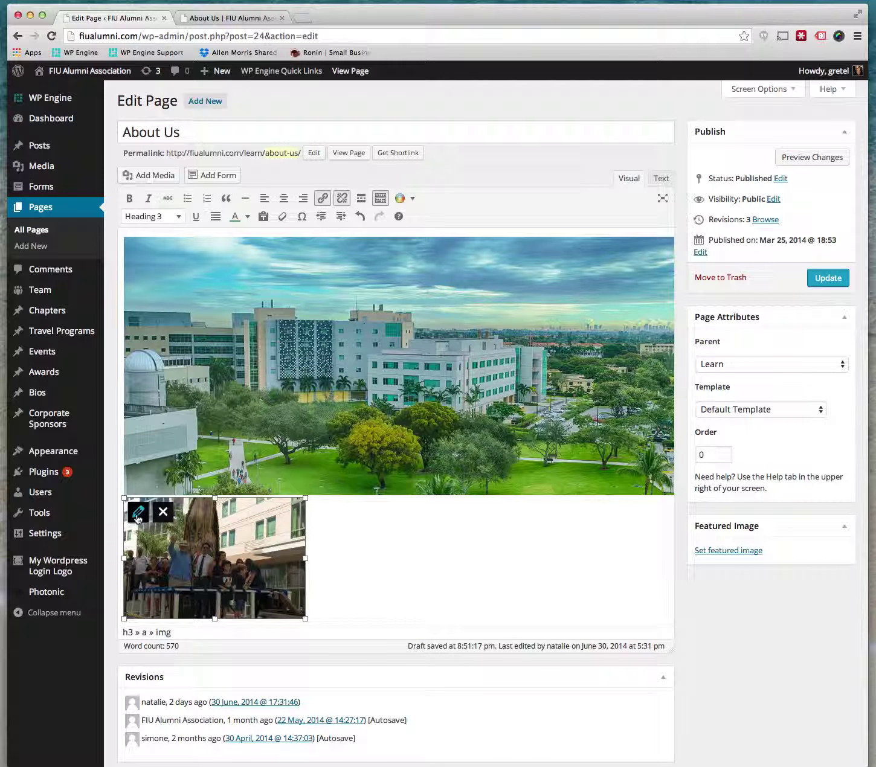
click(138, 513)
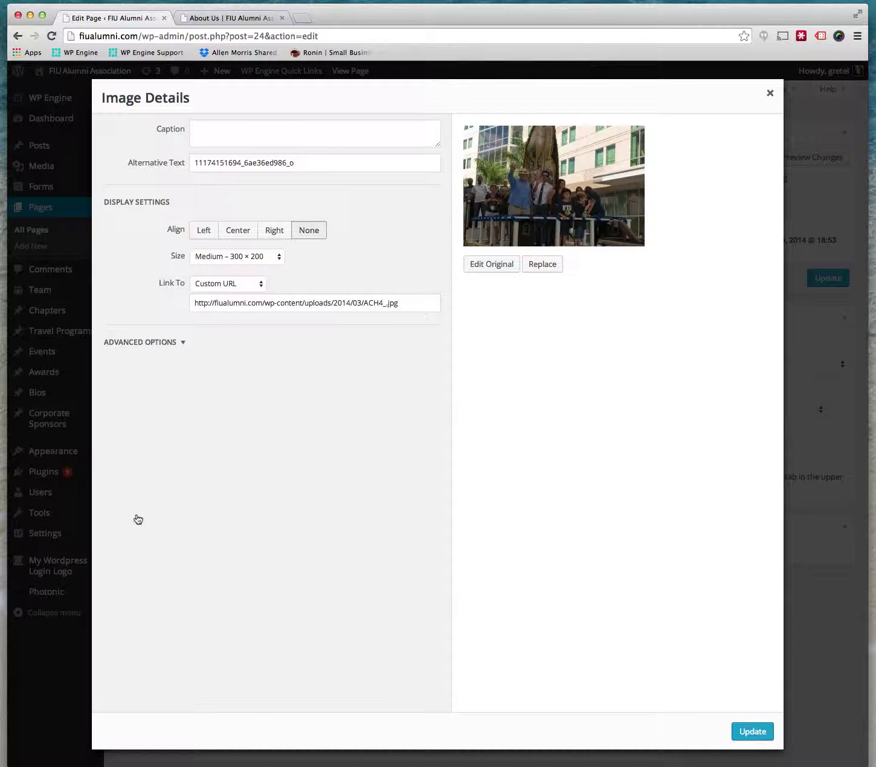
click(208, 233)
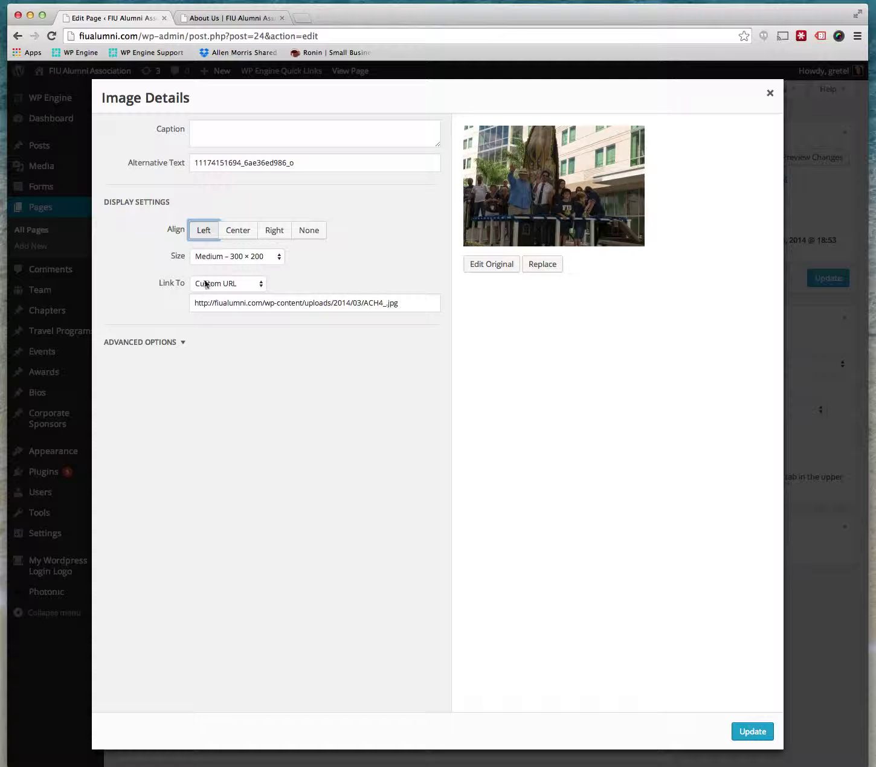
click(246, 263)
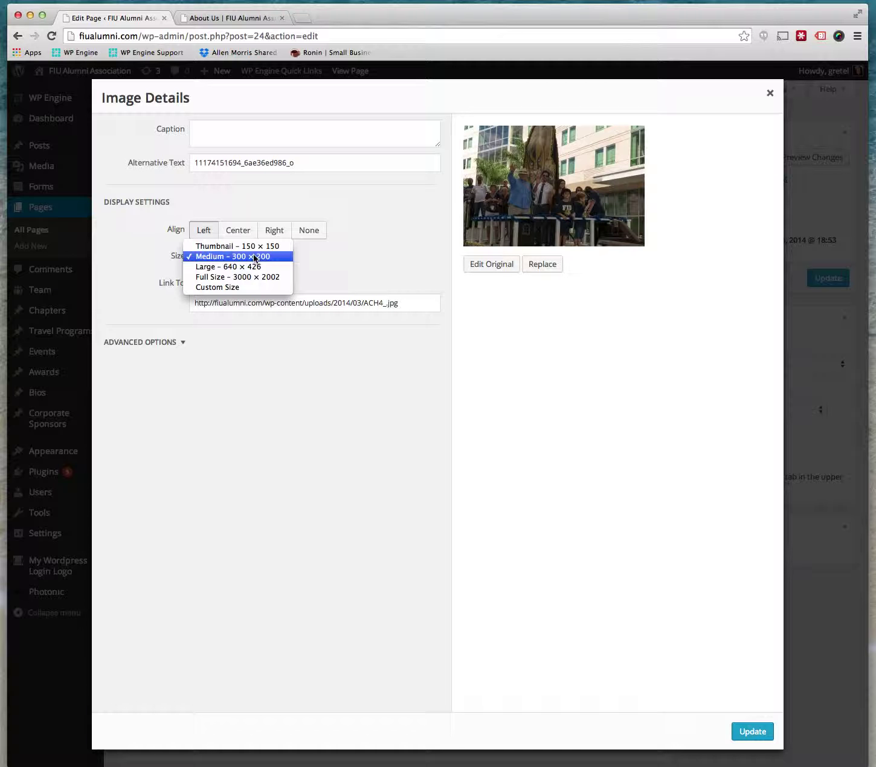
click(252, 256)
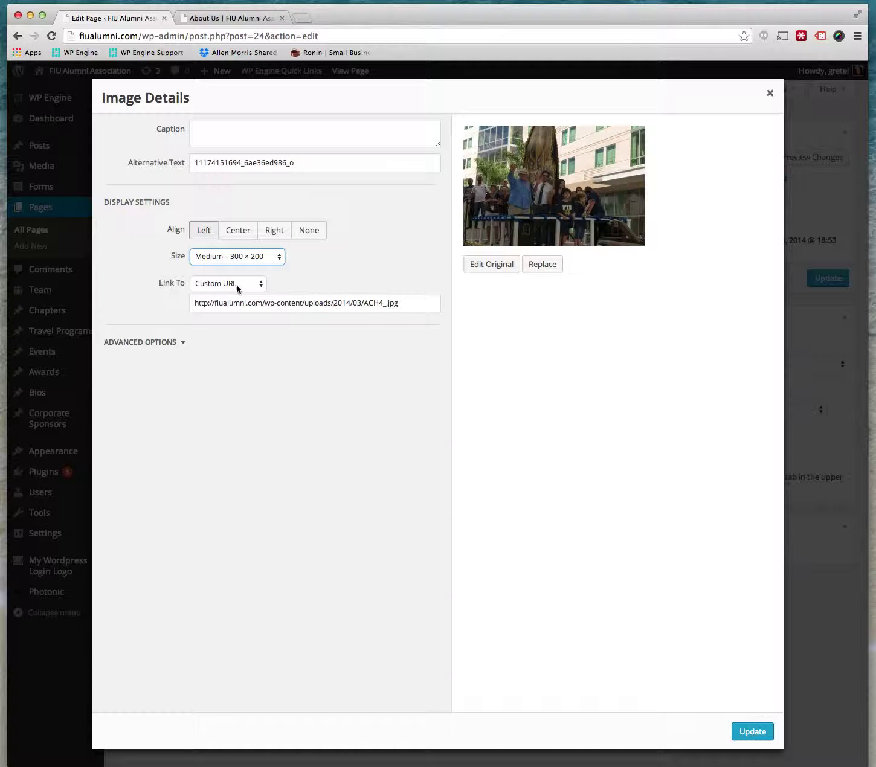
click(238, 289)
click(238, 289)
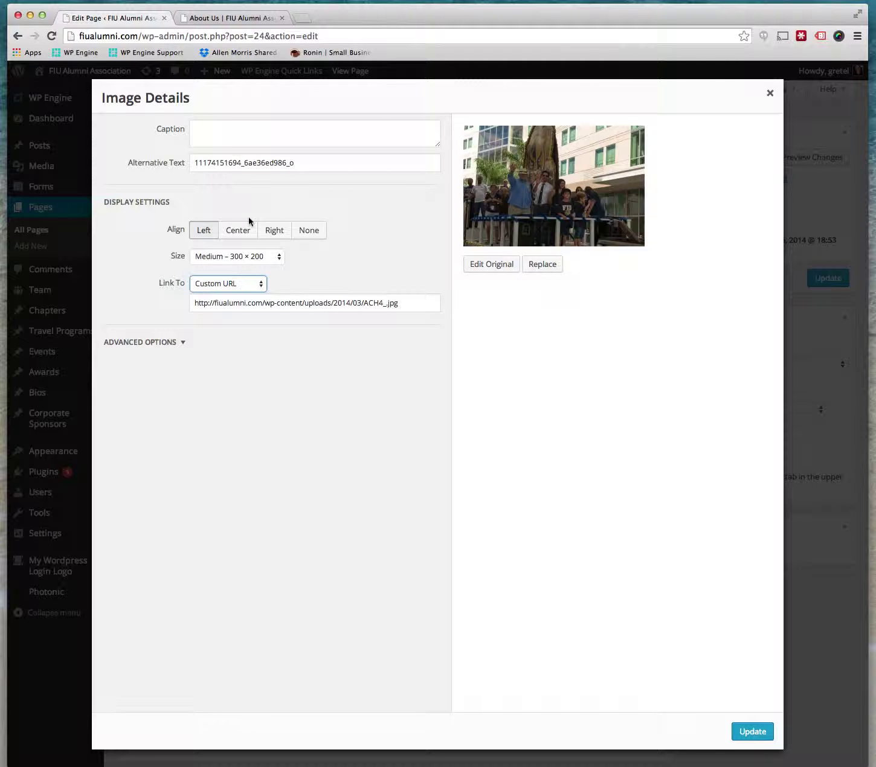
click(752, 731)
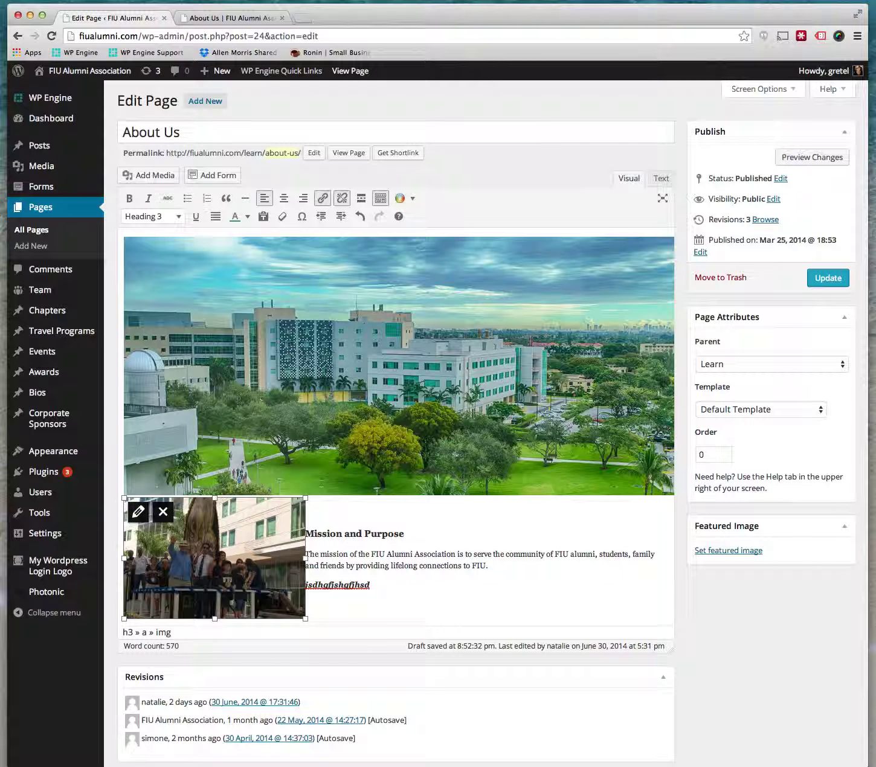
click(239, 398)
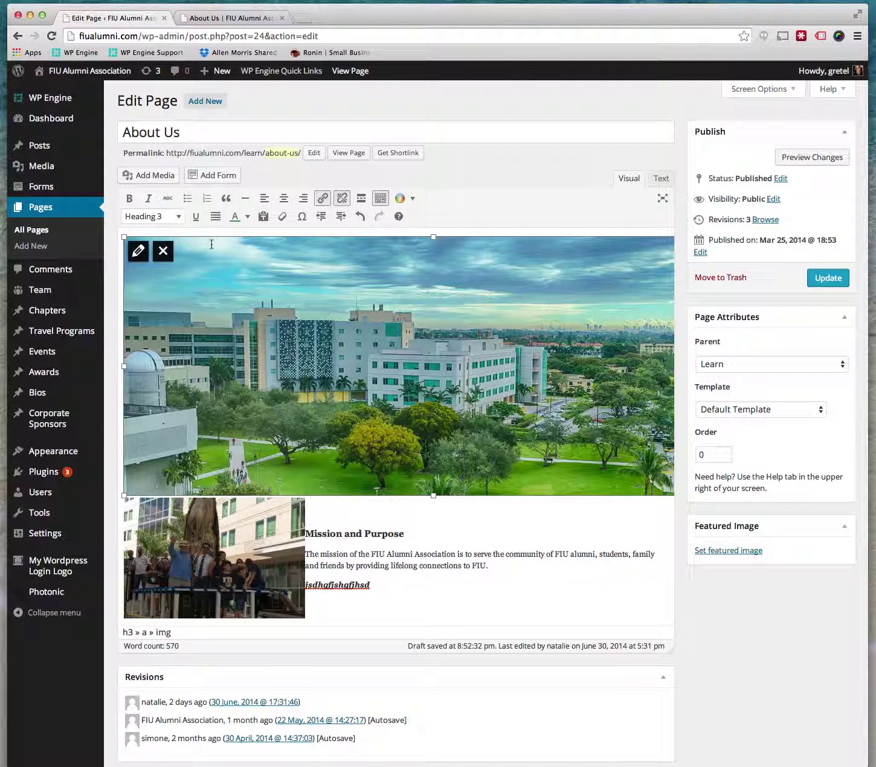
click(138, 252)
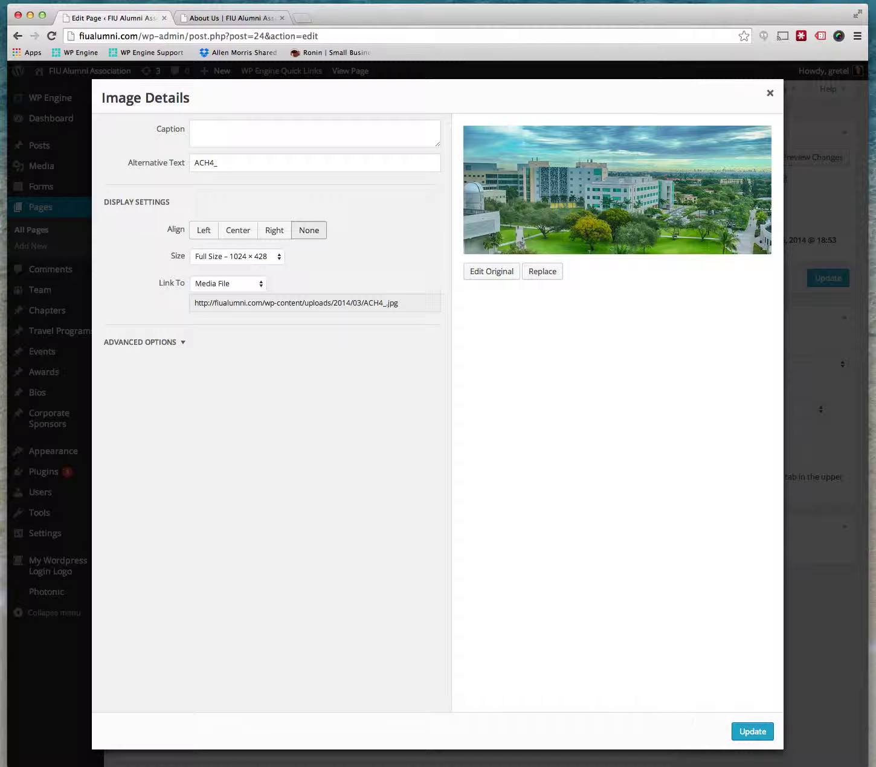
click(489, 273)
click(146, 346)
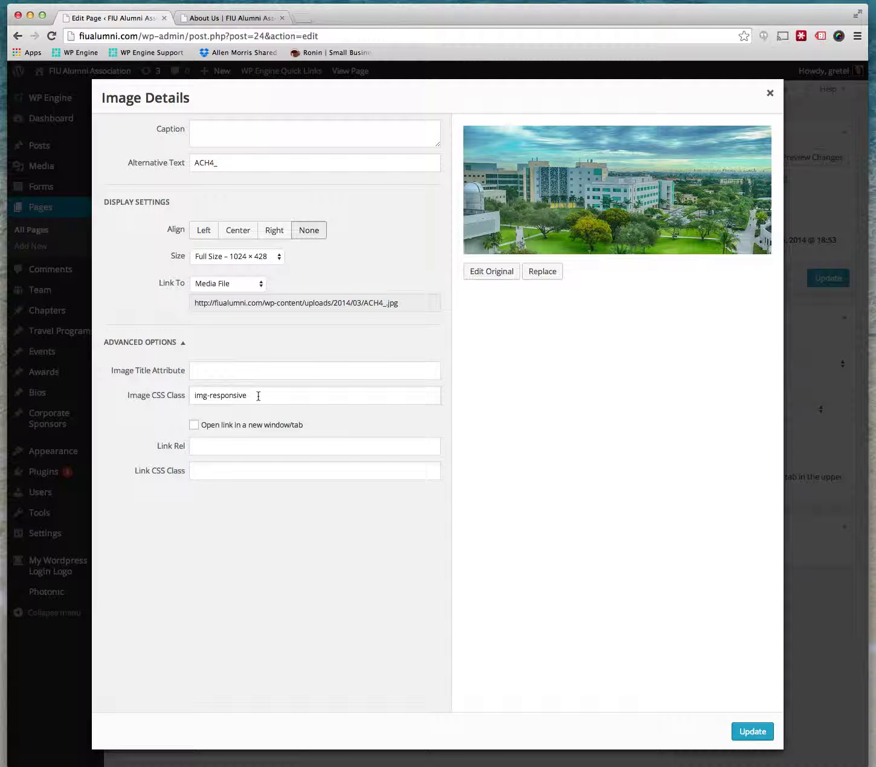
drag(250, 395, 168, 398)
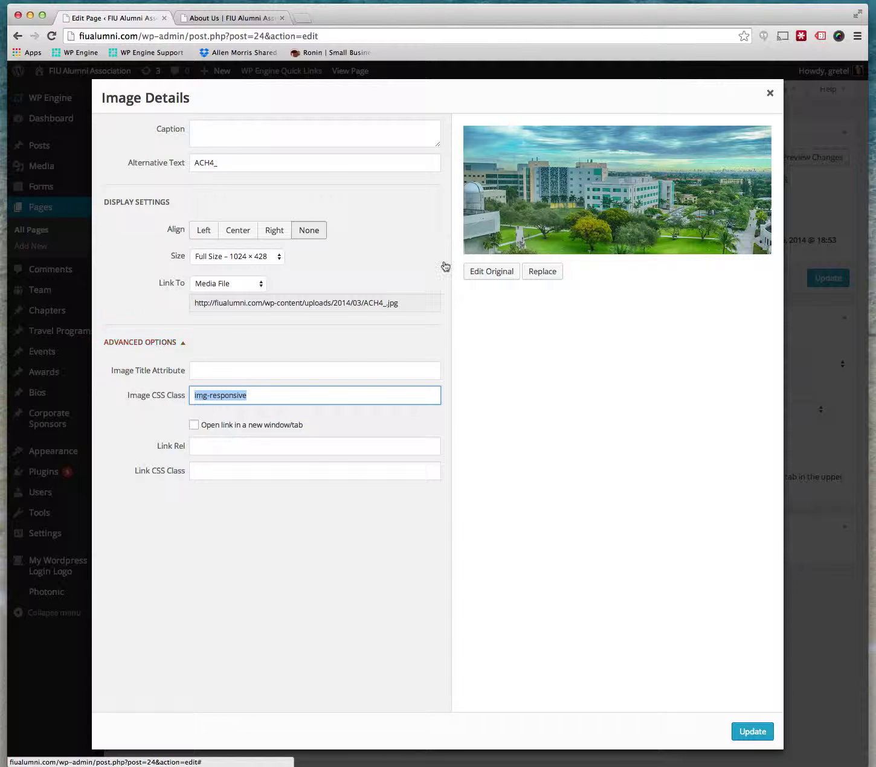
click(769, 92)
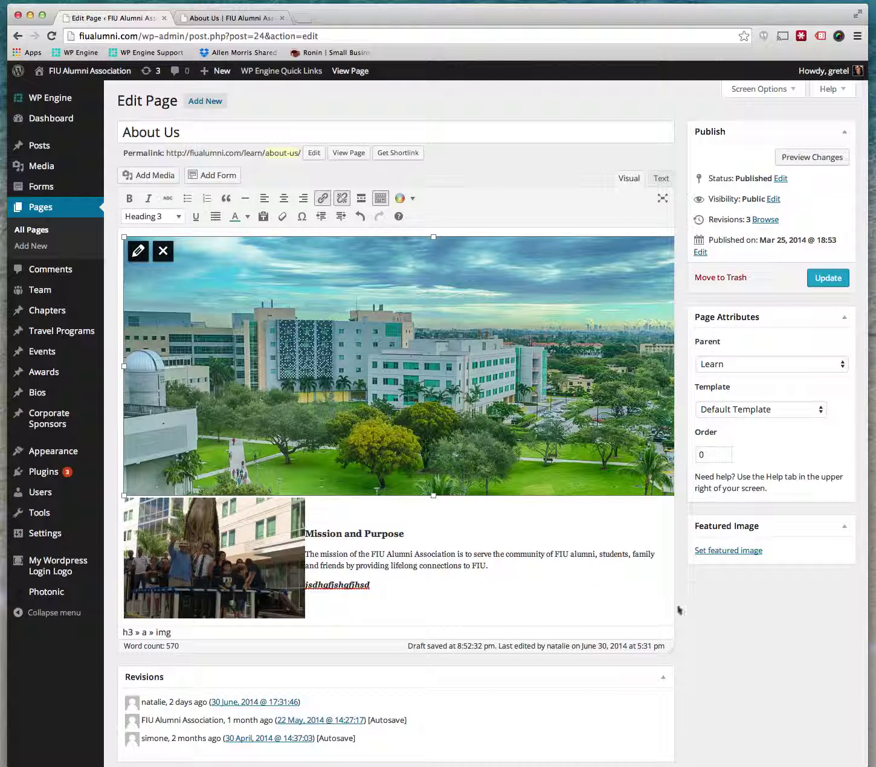
Leave About Us unsaved, open the 12th Annual Fishing Tournament & Dock Party page for editing, then switch to the live site.
scroll(612, 640, down, 3)
scroll(612, 640, up, 4)
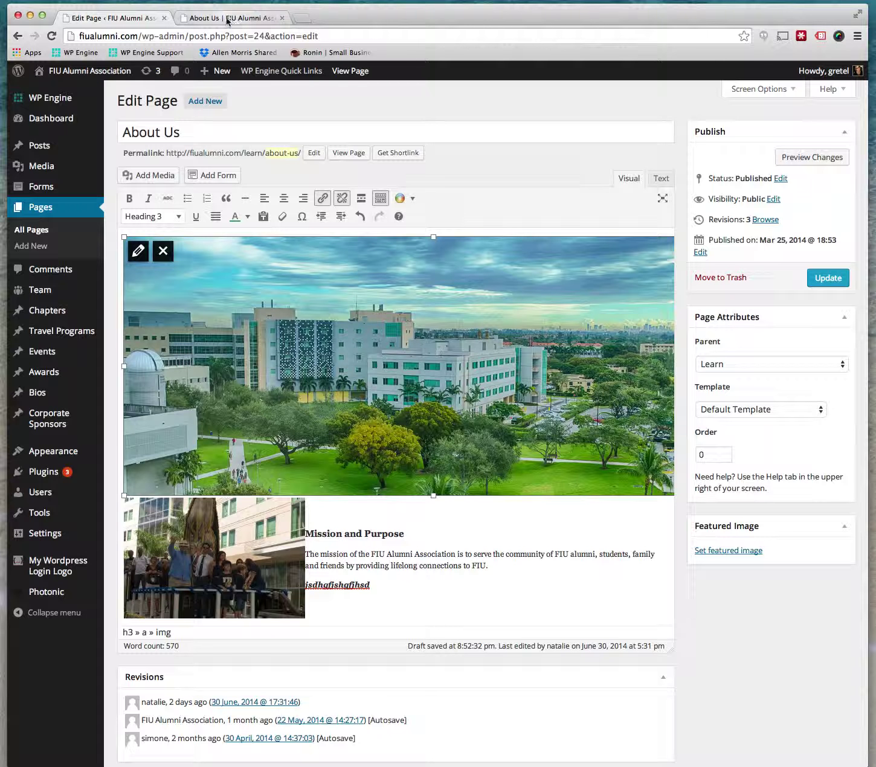
click(33, 229)
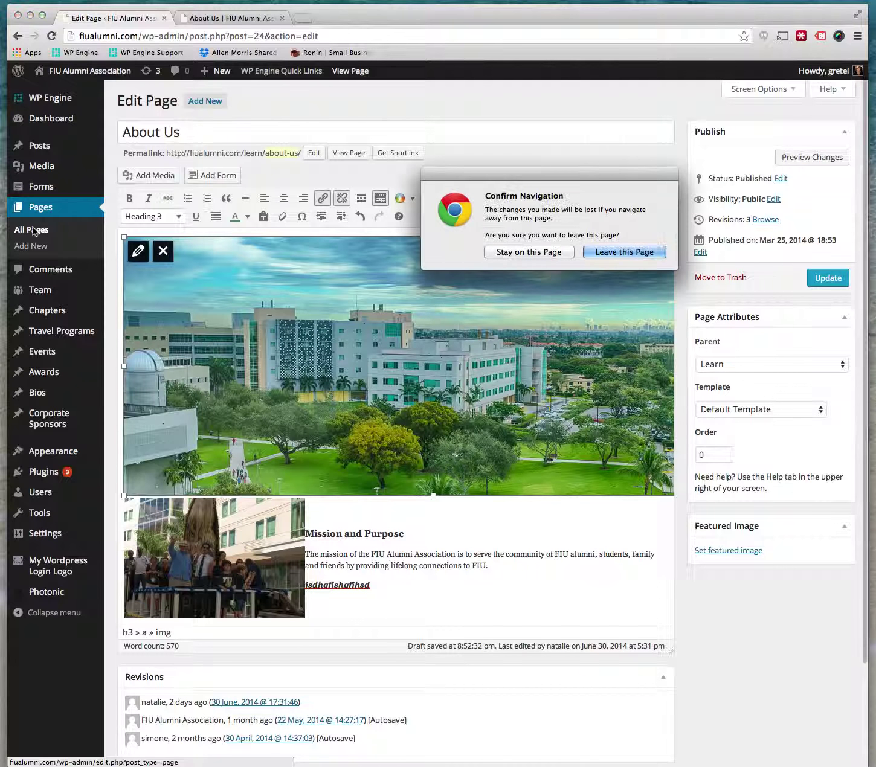
click(623, 251)
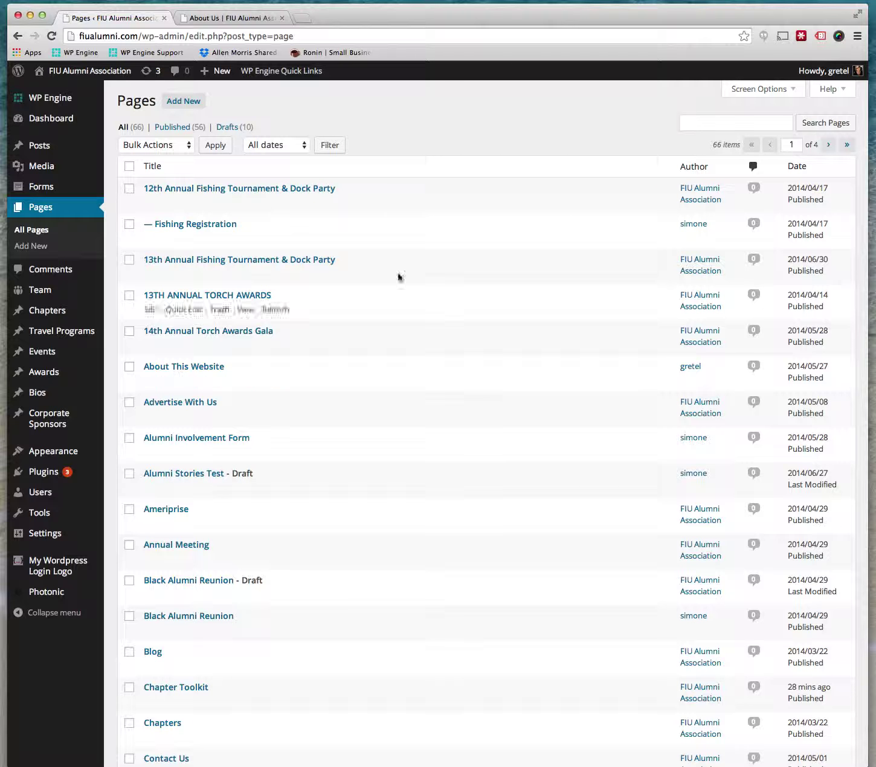
click(211, 193)
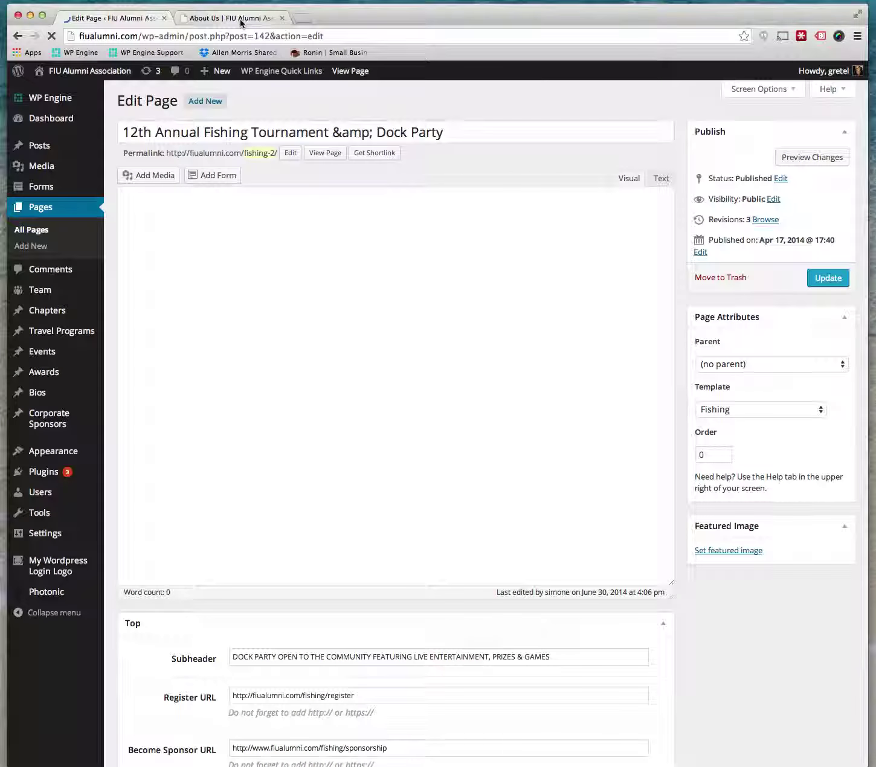
click(240, 19)
Via ENGAGE > Events, open the Fishing Tournament signature event page, then return to WordPress.
mouse_move(225, 176)
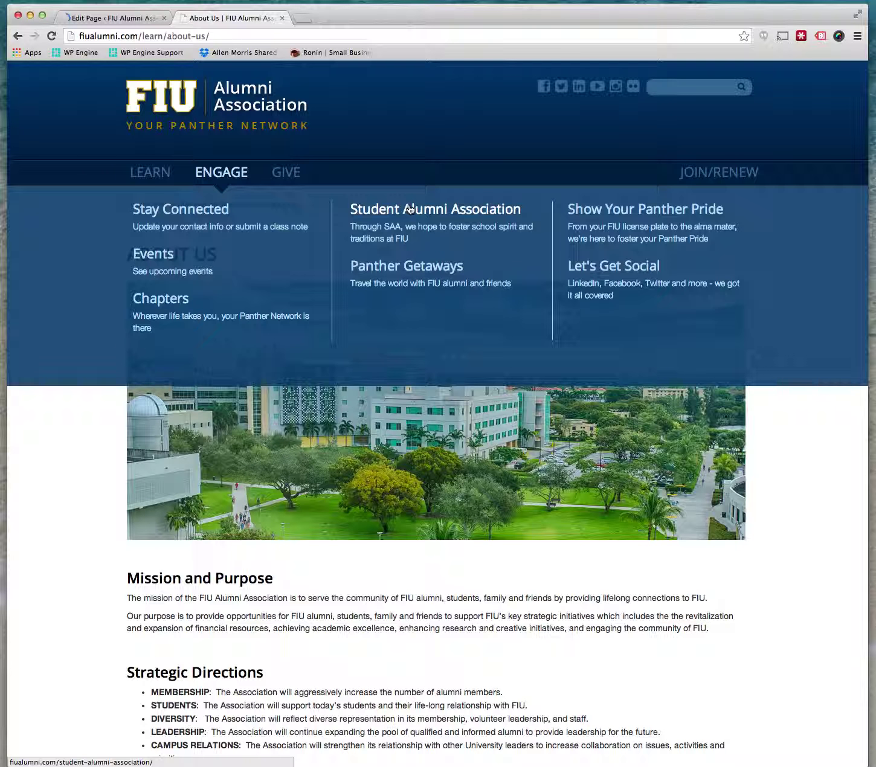
click(160, 258)
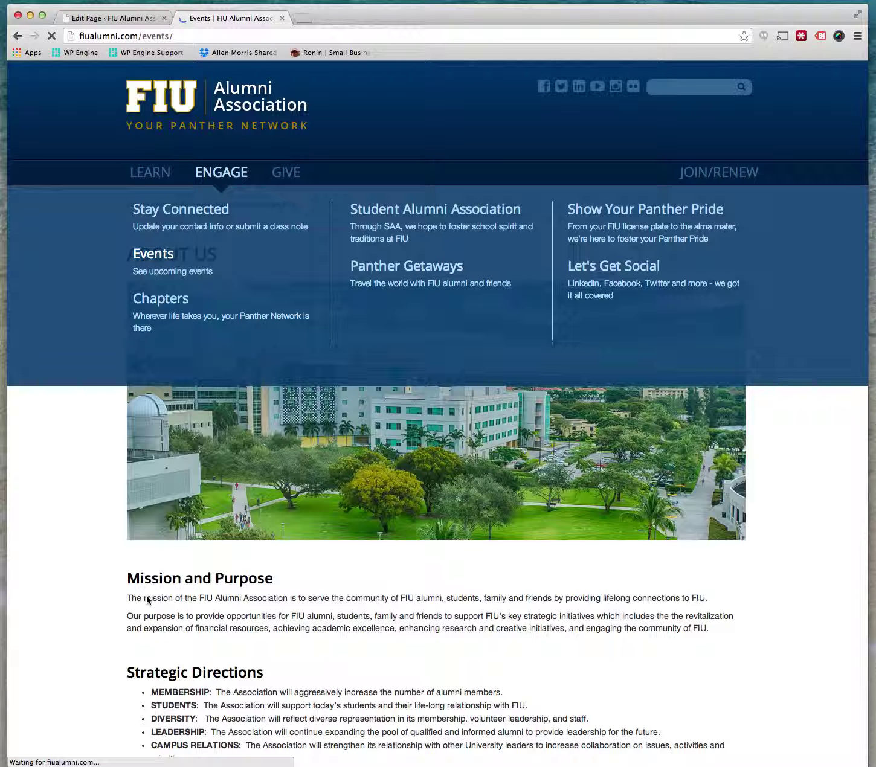
scroll(347, 605, down, 10)
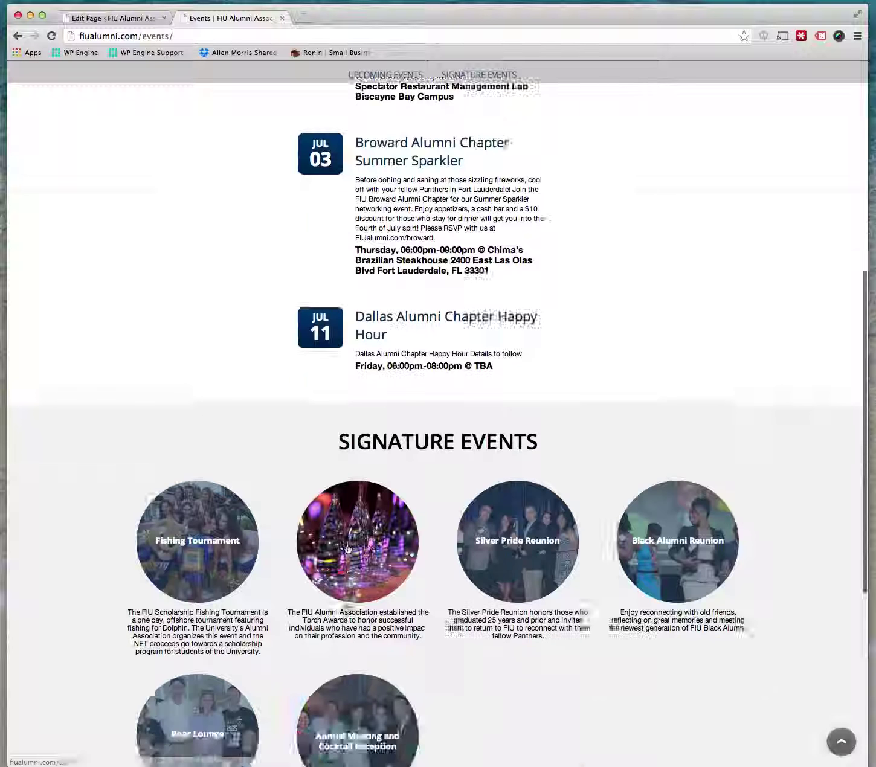
click(177, 330)
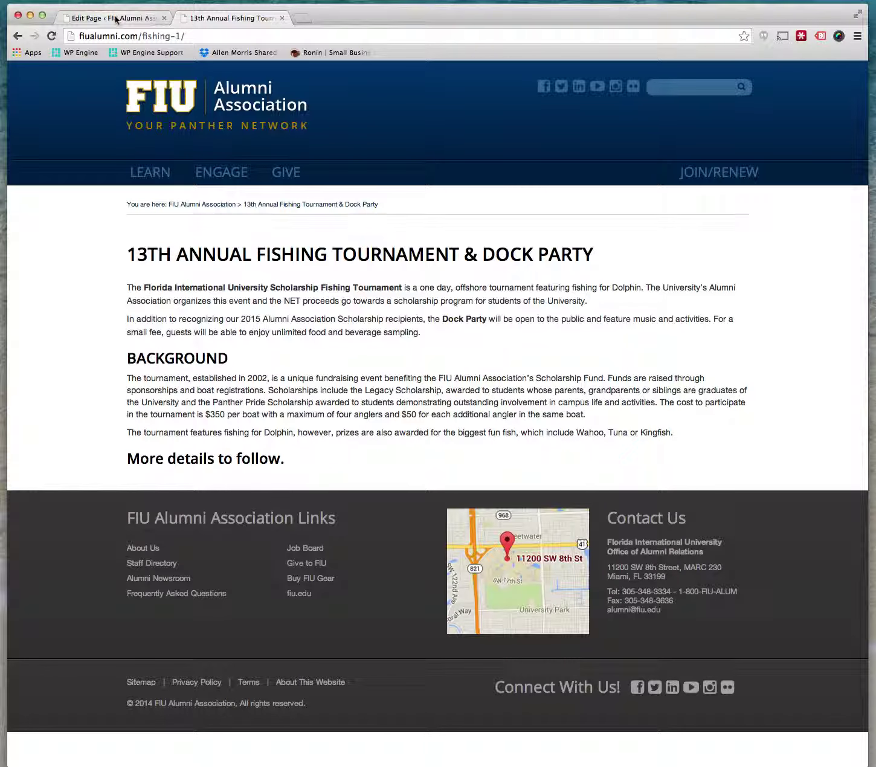
click(90, 18)
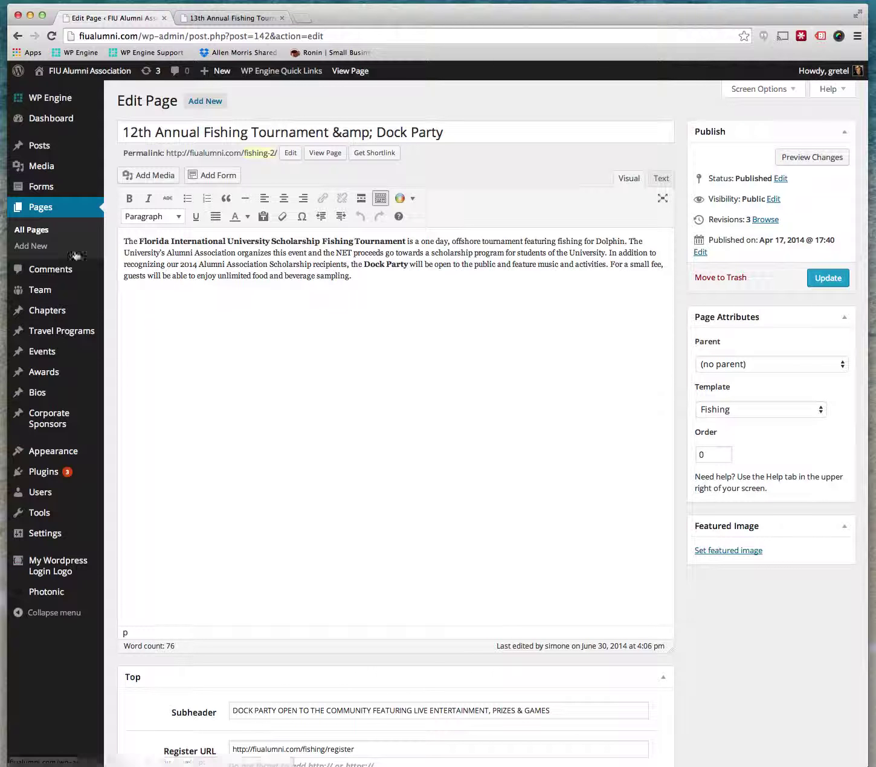
Open the 13th Annual Fishing Tournament & Dock Party editor from All Pages, then go back to the list.
click(36, 230)
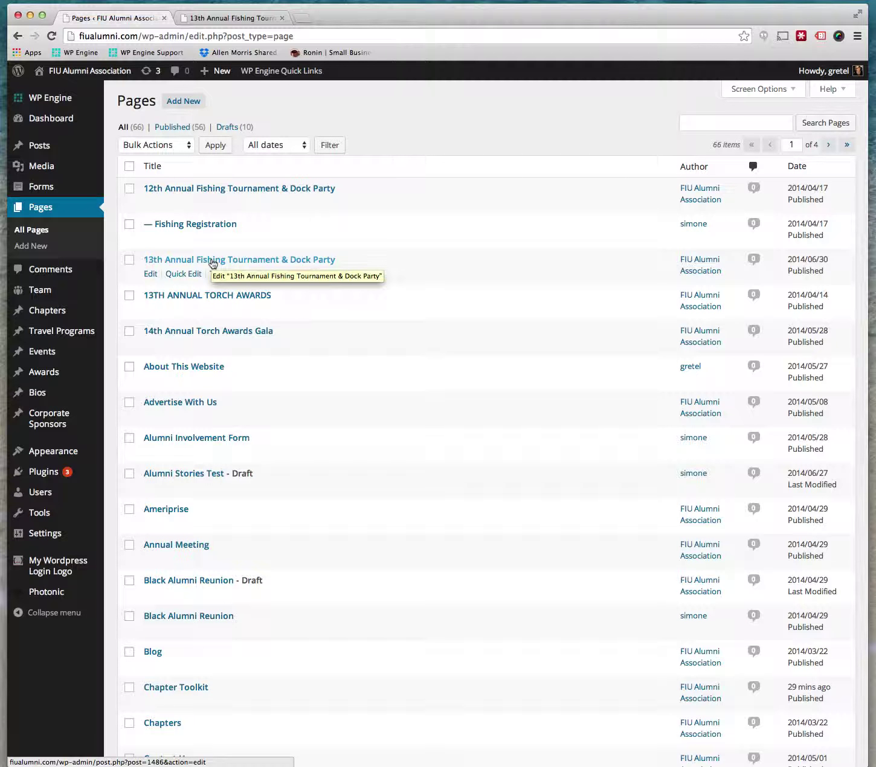
click(212, 261)
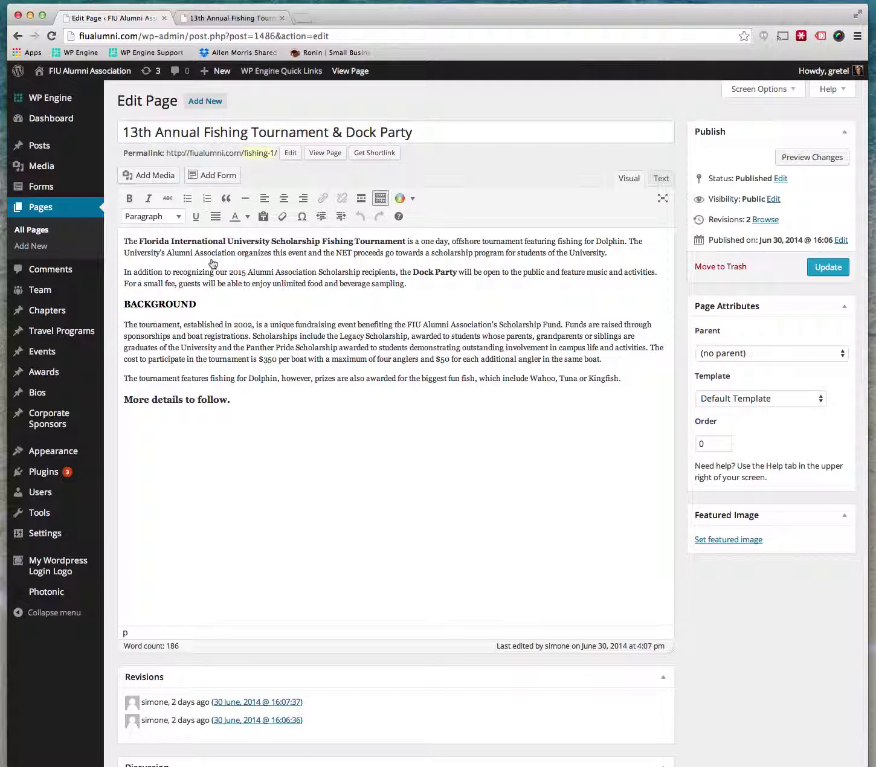
scroll(215, 262, down, 4)
scroll(220, 248, up, 5)
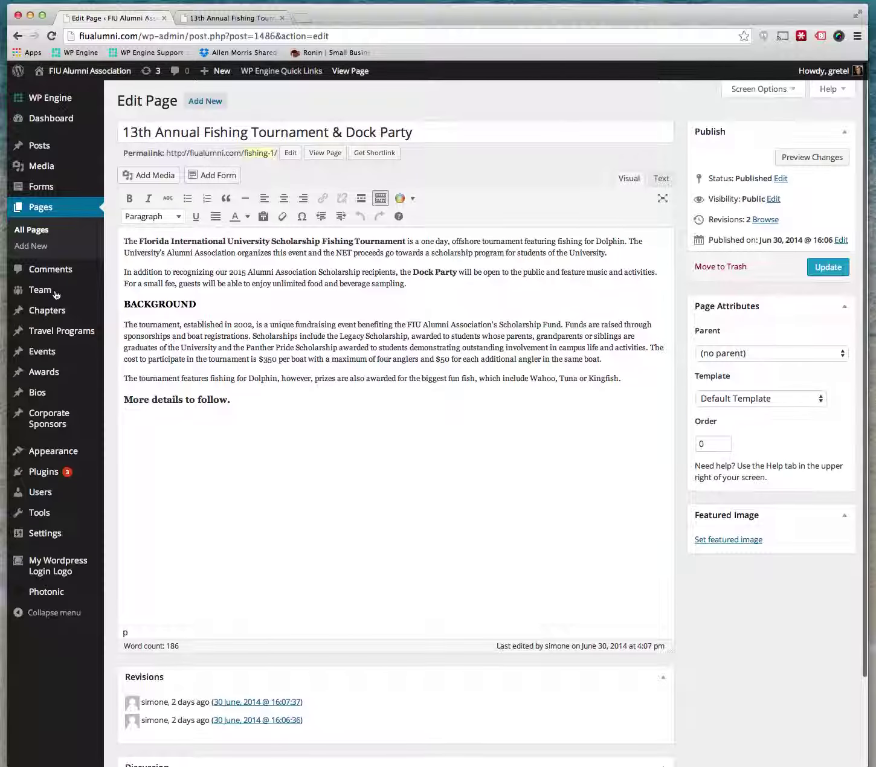
click(40, 145)
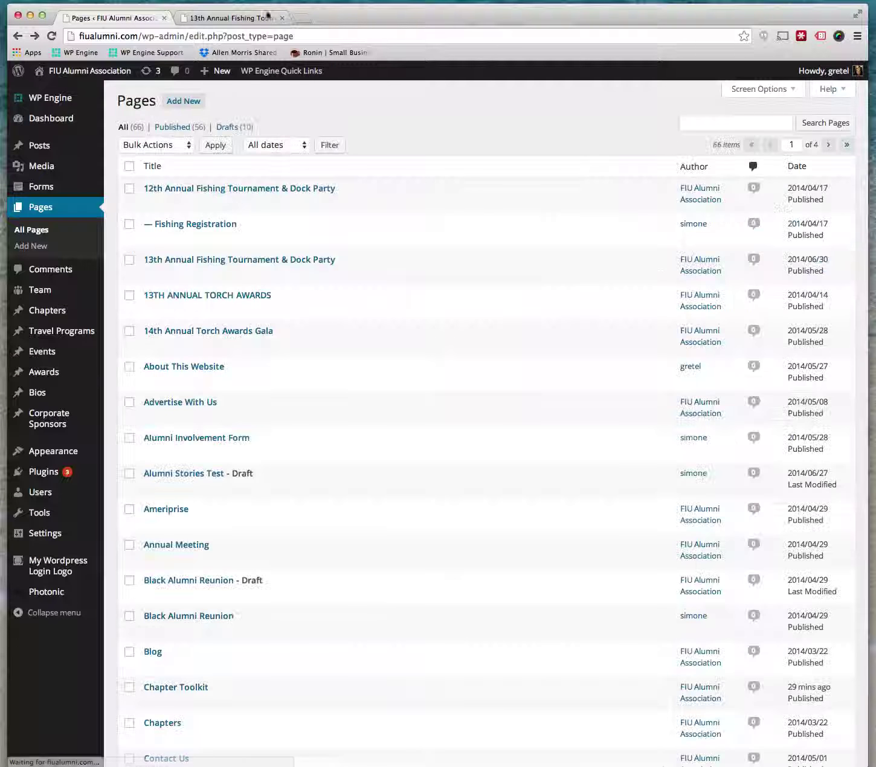
Check the live tournament page, then search pages for 'fish' and open that page's editor.
click(215, 20)
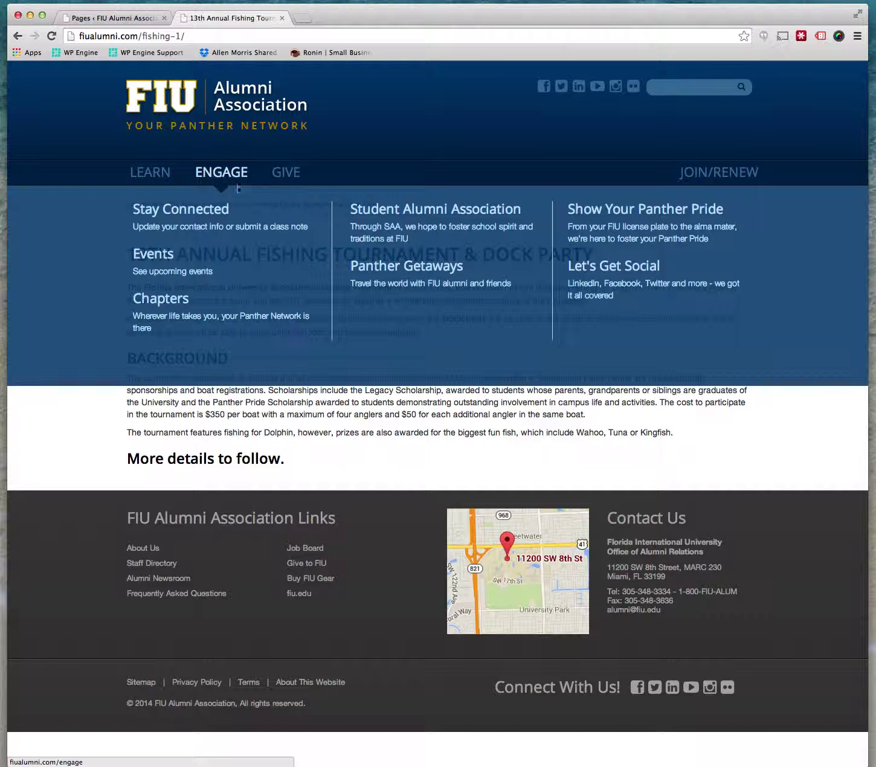
click(118, 18)
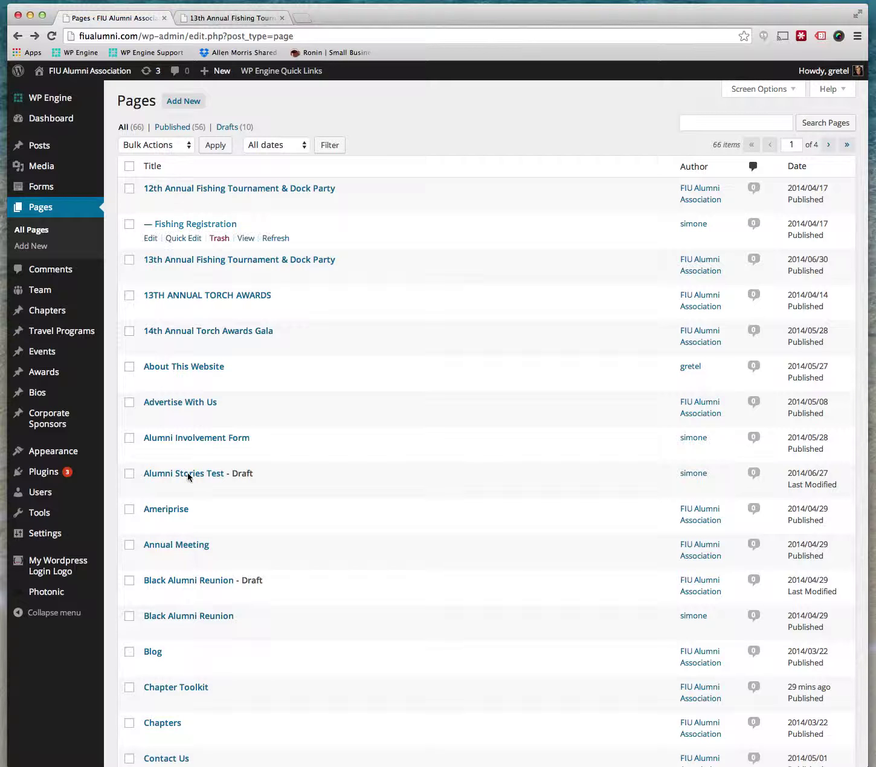
click(698, 123)
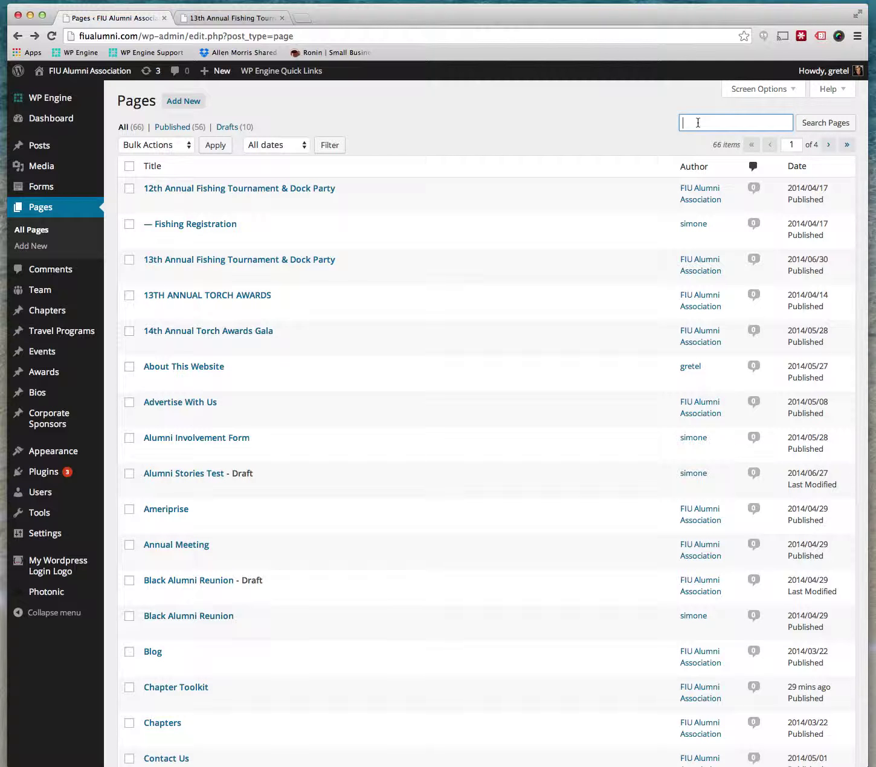
text(fishing)
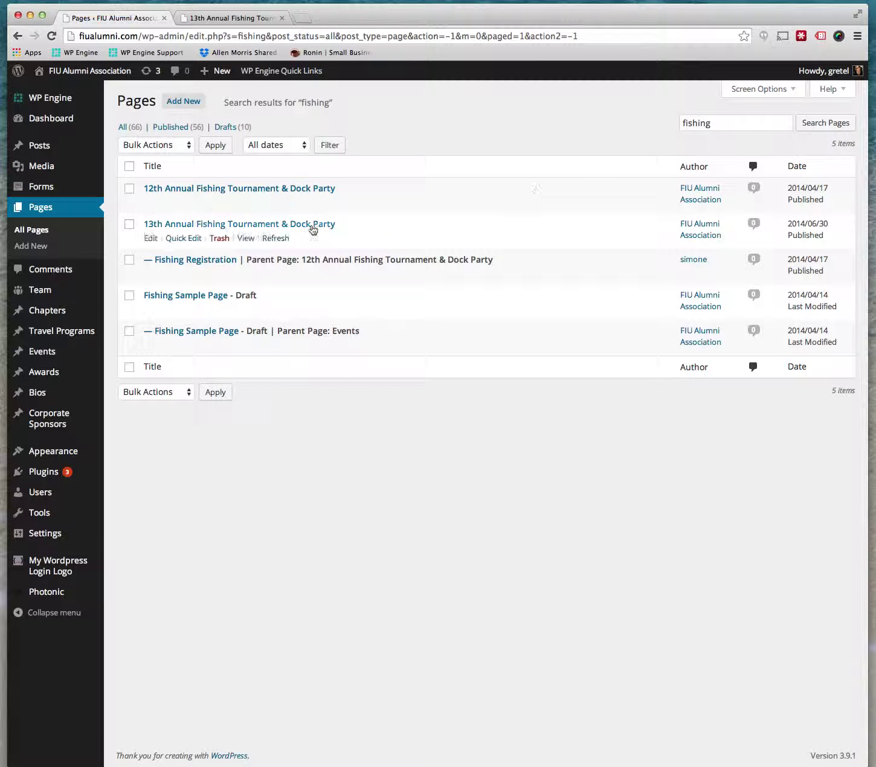
click(245, 225)
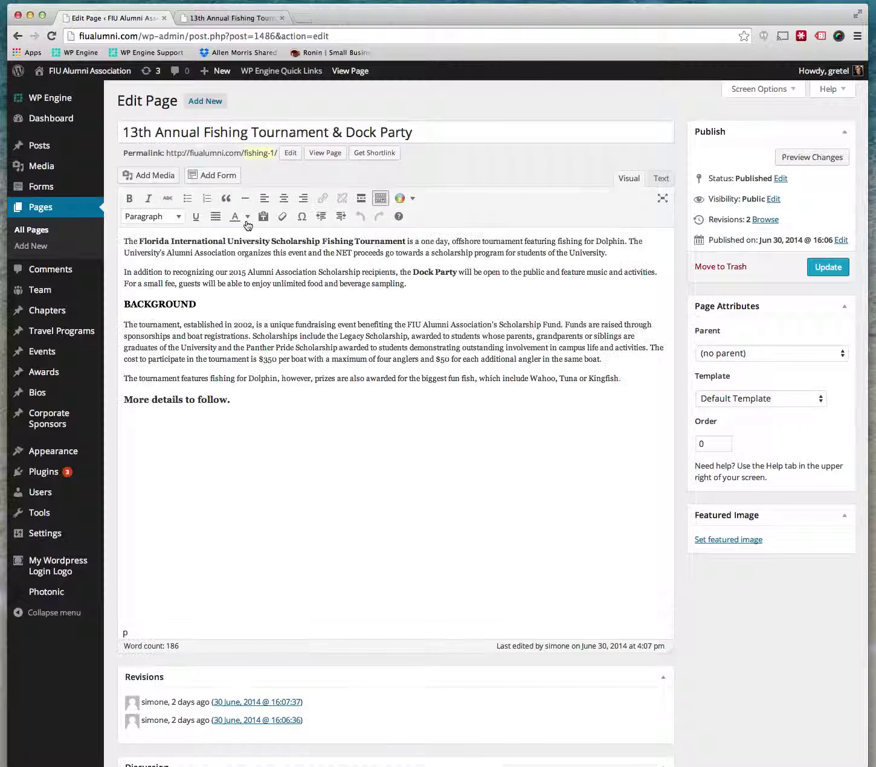
On the live site, go through the Events page to the Student Alumni Association page.
click(232, 17)
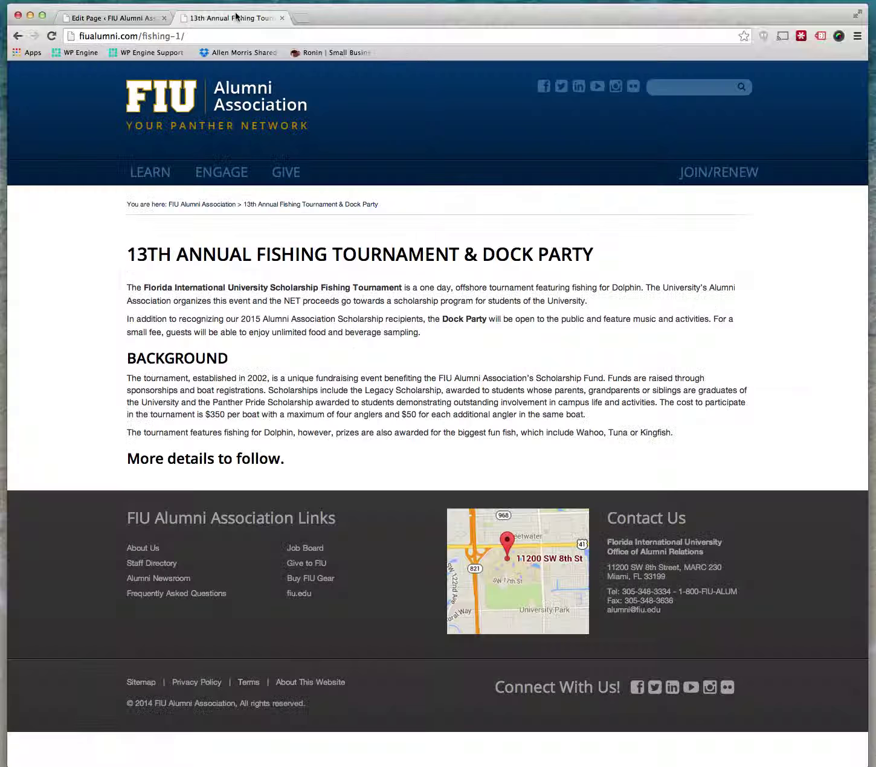
mouse_move(151, 182)
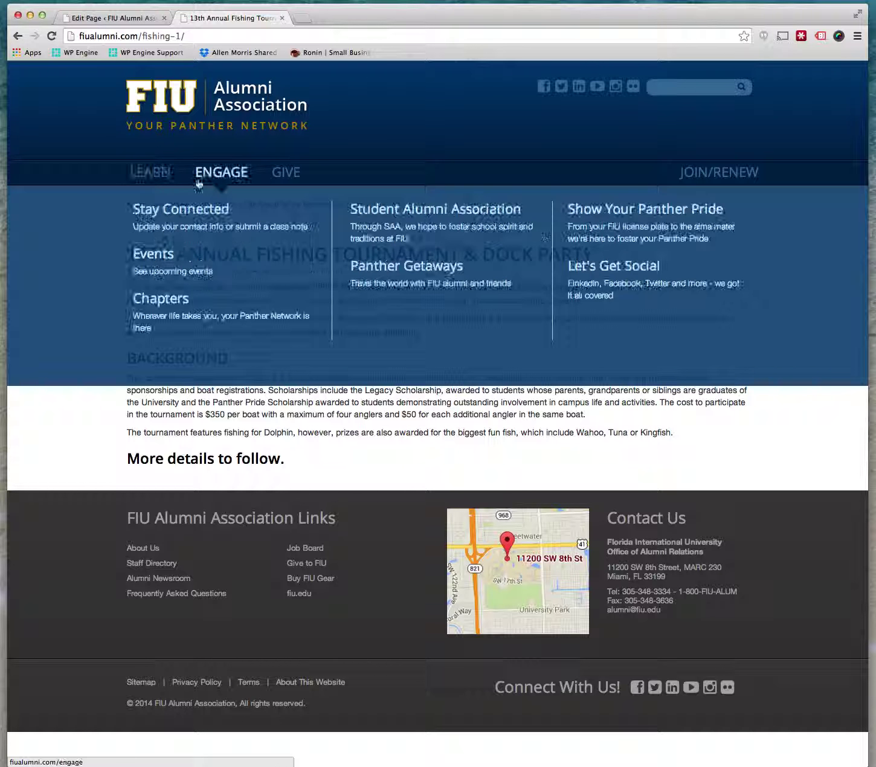
mouse_move(221, 174)
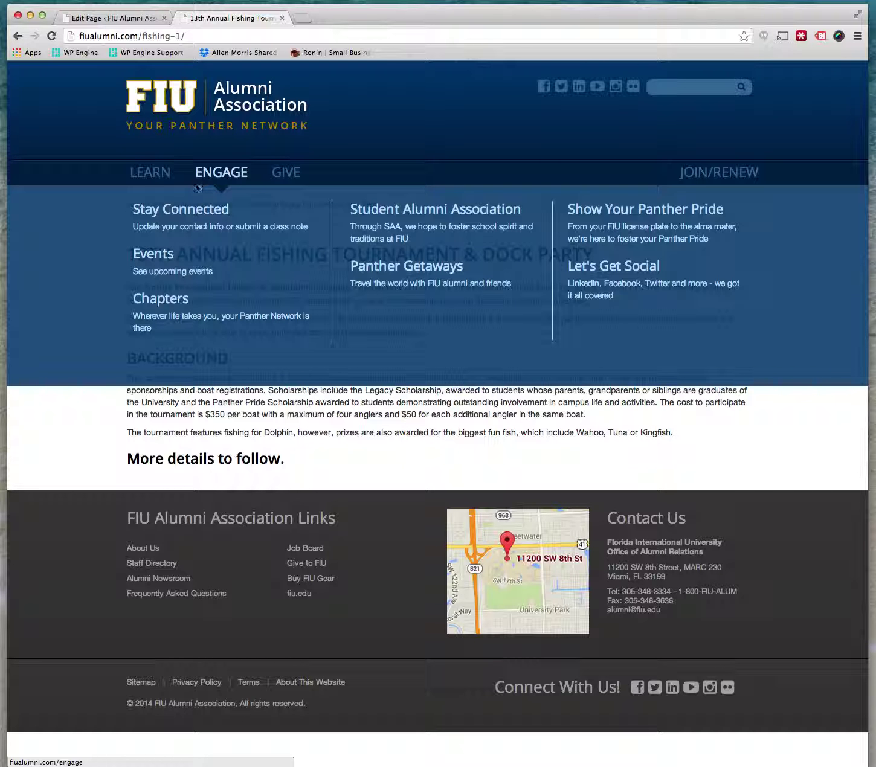
click(164, 259)
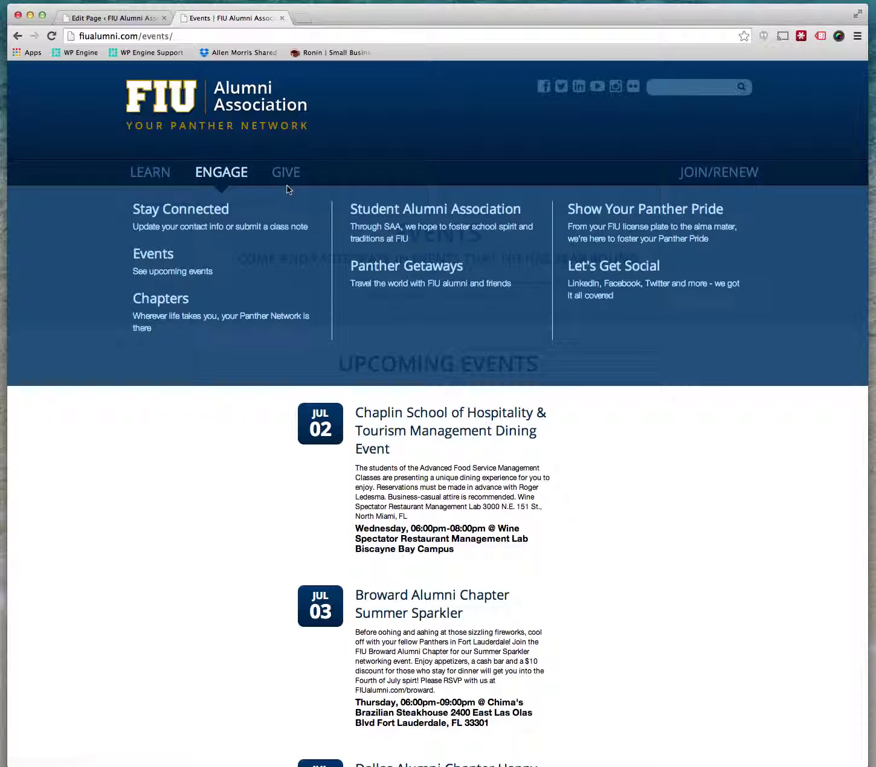
click(419, 211)
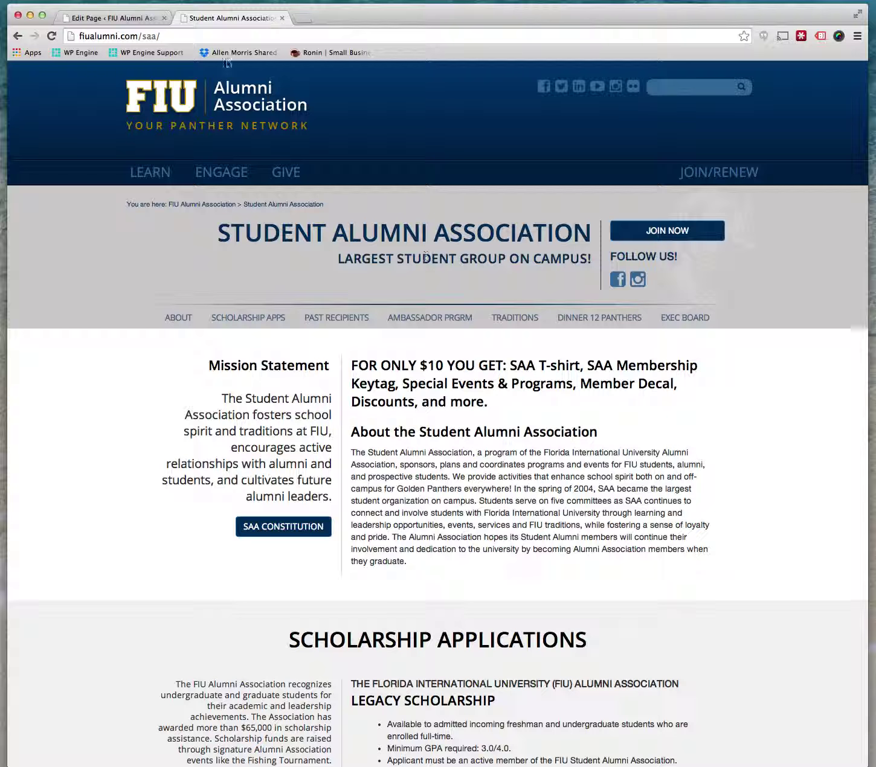
Return WordPress to All Pages and select the 'saa' slug in the live page's address.
click(115, 17)
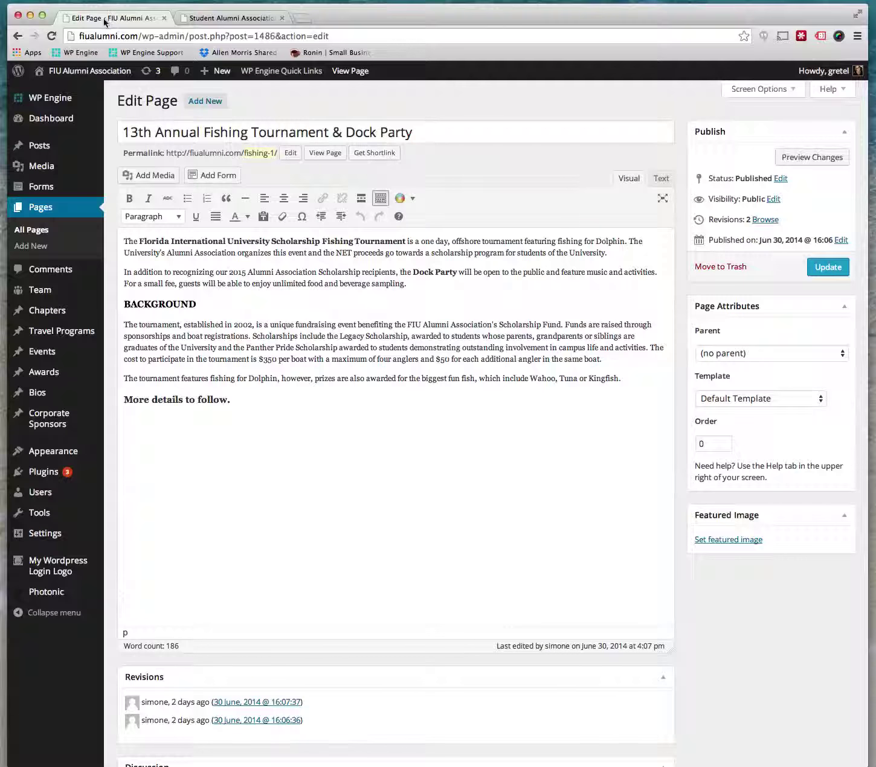
click(32, 231)
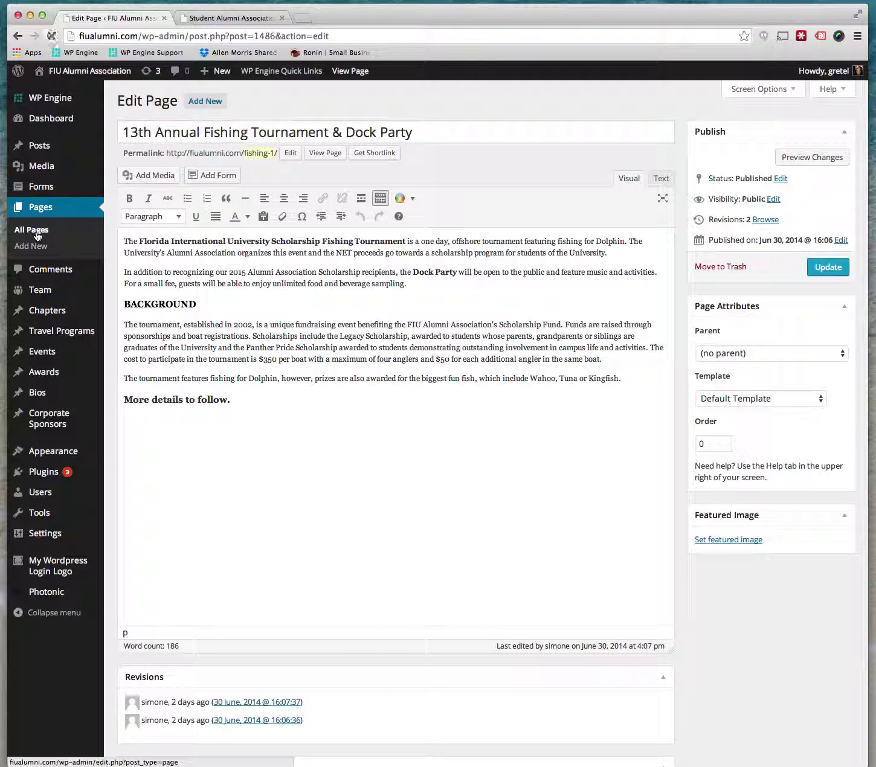
click(227, 19)
drag(142, 38, 155, 39)
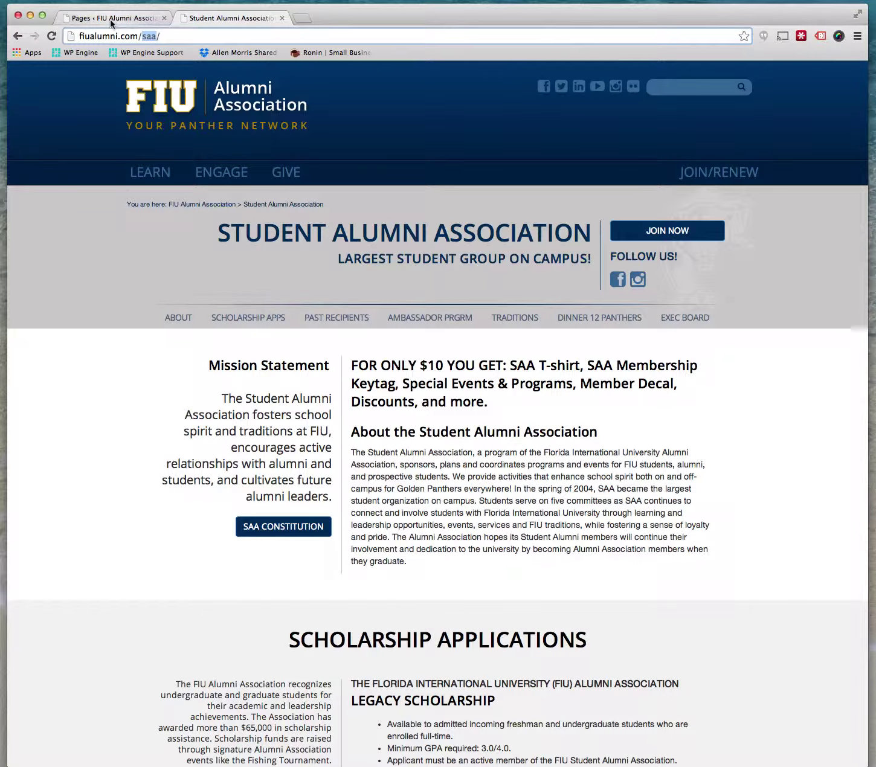
click(156, 21)
Search pages for 'saa' and open the Student Alumni Association page for editing.
click(690, 124)
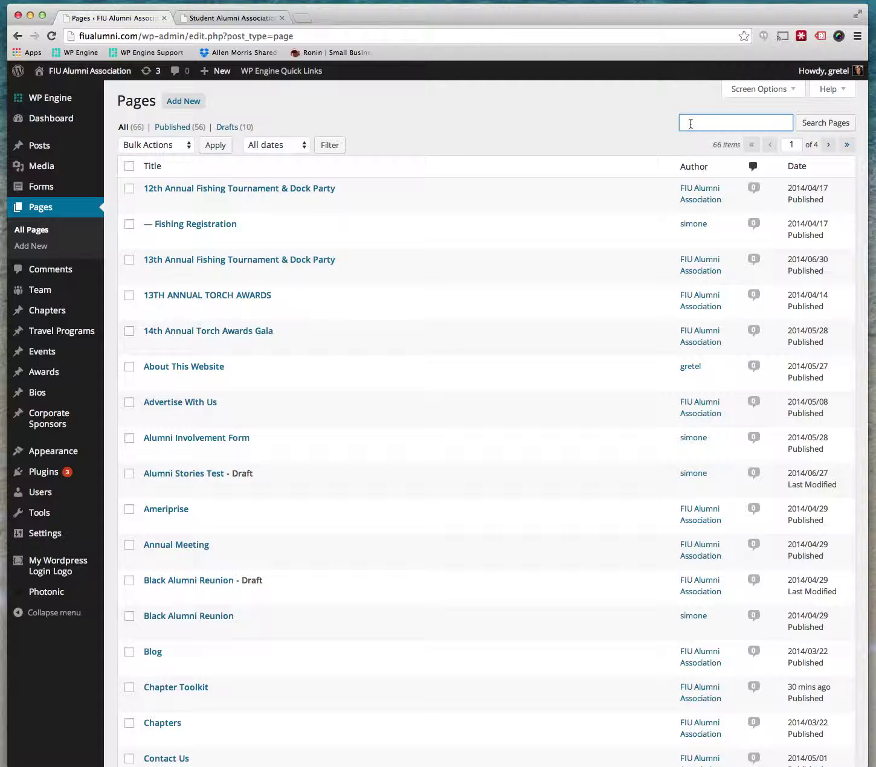
text(saa)
key(Return)
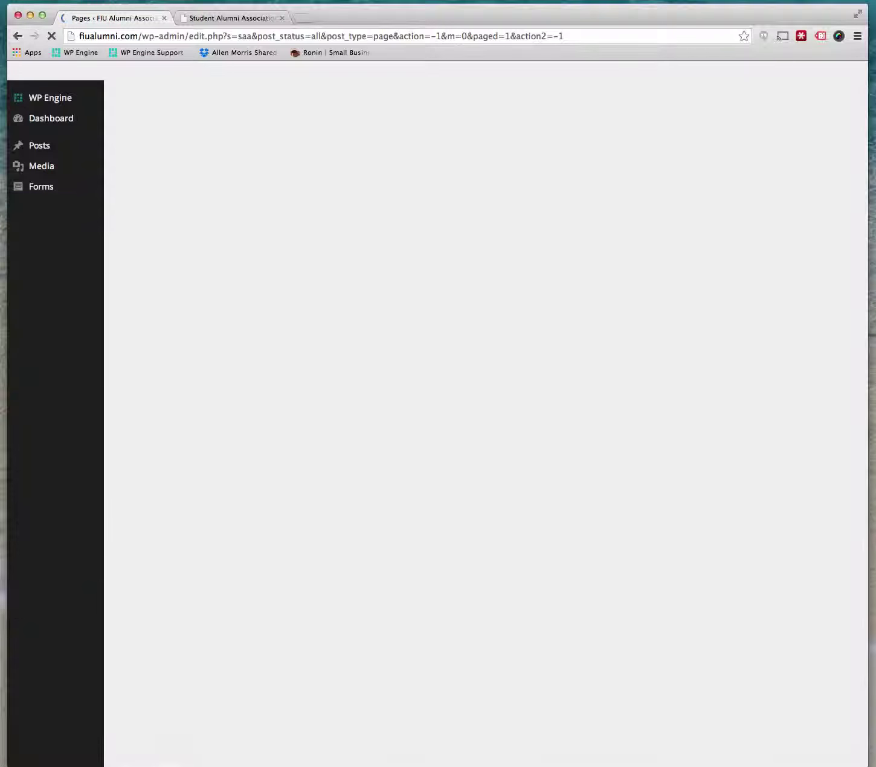
click(237, 334)
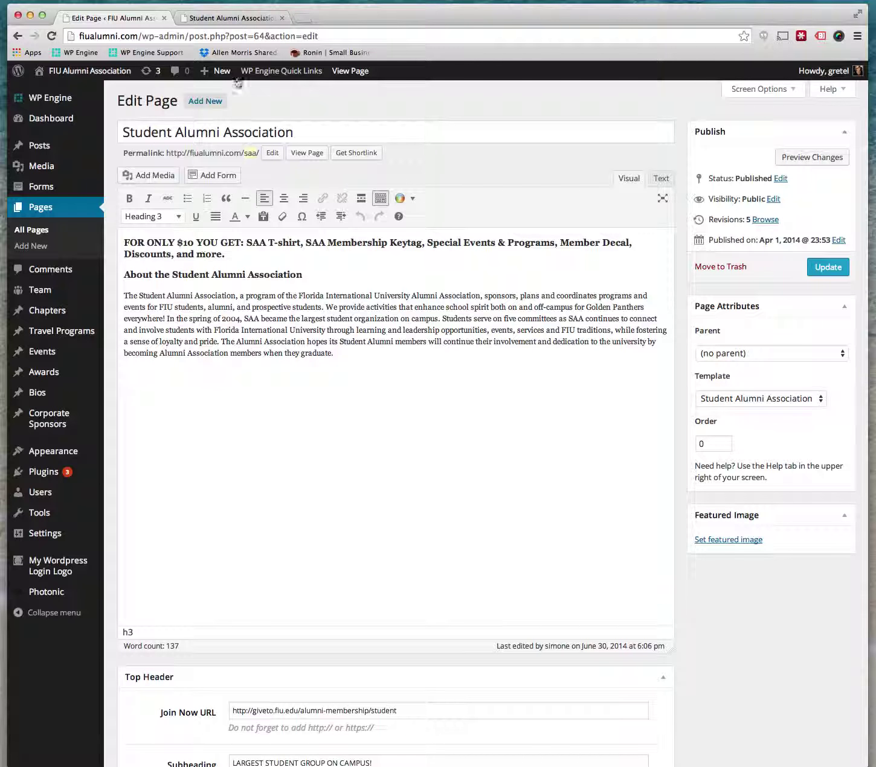
Highlight the membership offer and About text on the live Student Alumni Association page.
click(232, 18)
drag(360, 370, 519, 537)
click(139, 18)
Compare the editor's Top Header and Sub-Navigation fields with the live page's header and sub-navigation.
scroll(290, 363, down, 10)
scroll(290, 364, down, 3)
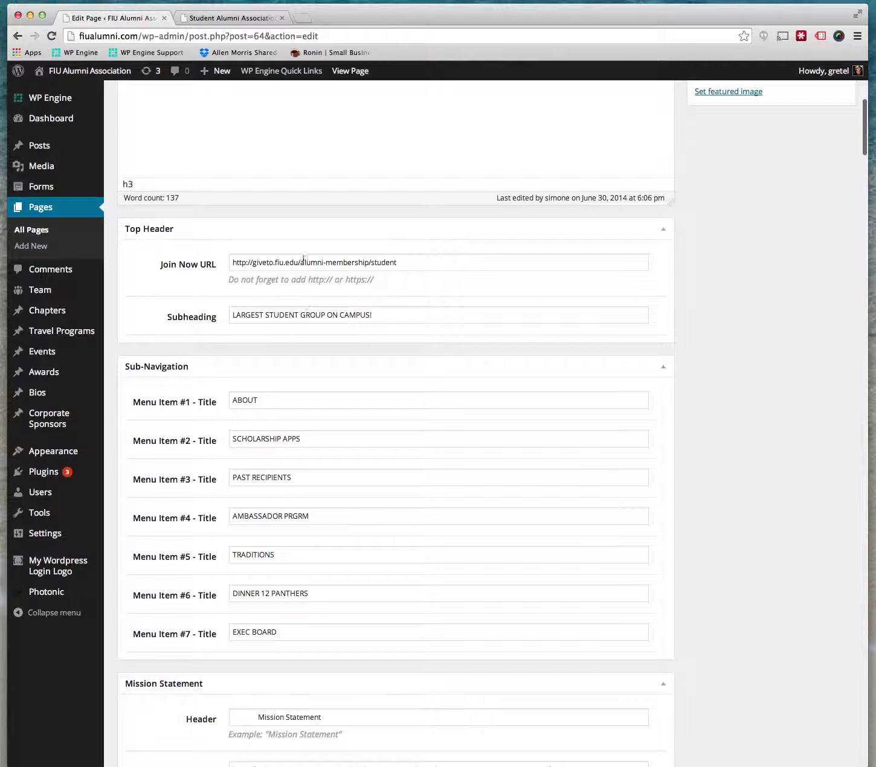
click(232, 18)
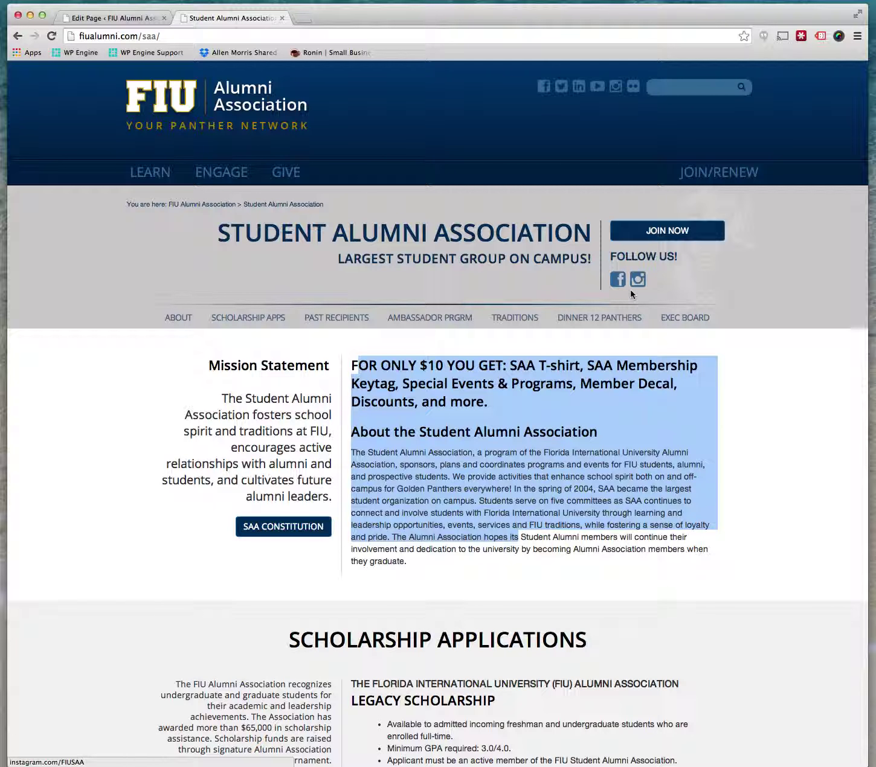
click(113, 19)
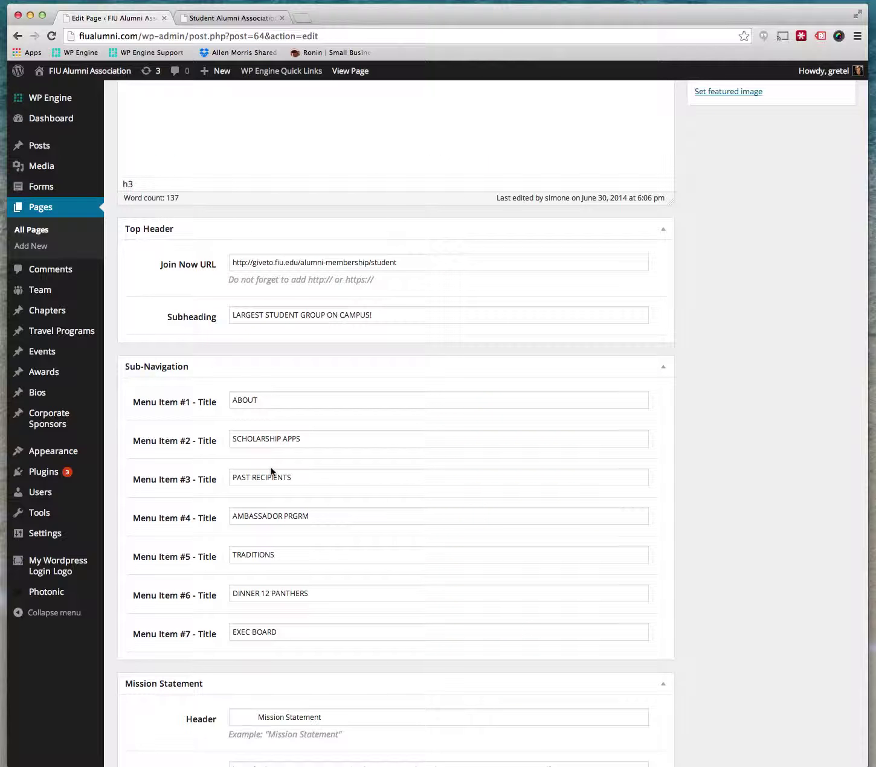
scroll(358, 436, down, 3)
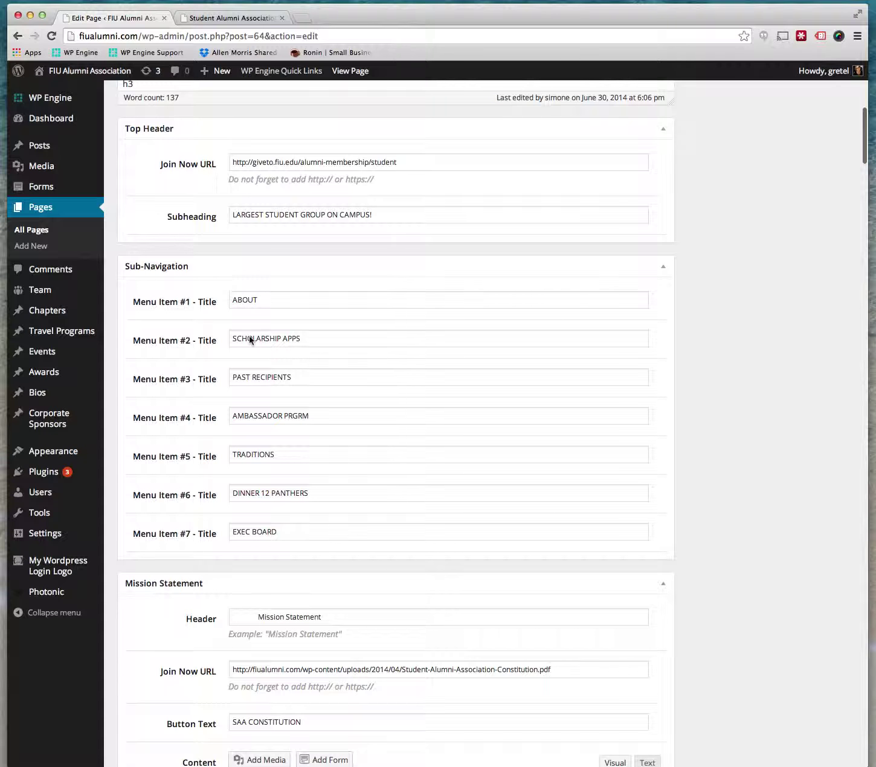
click(243, 18)
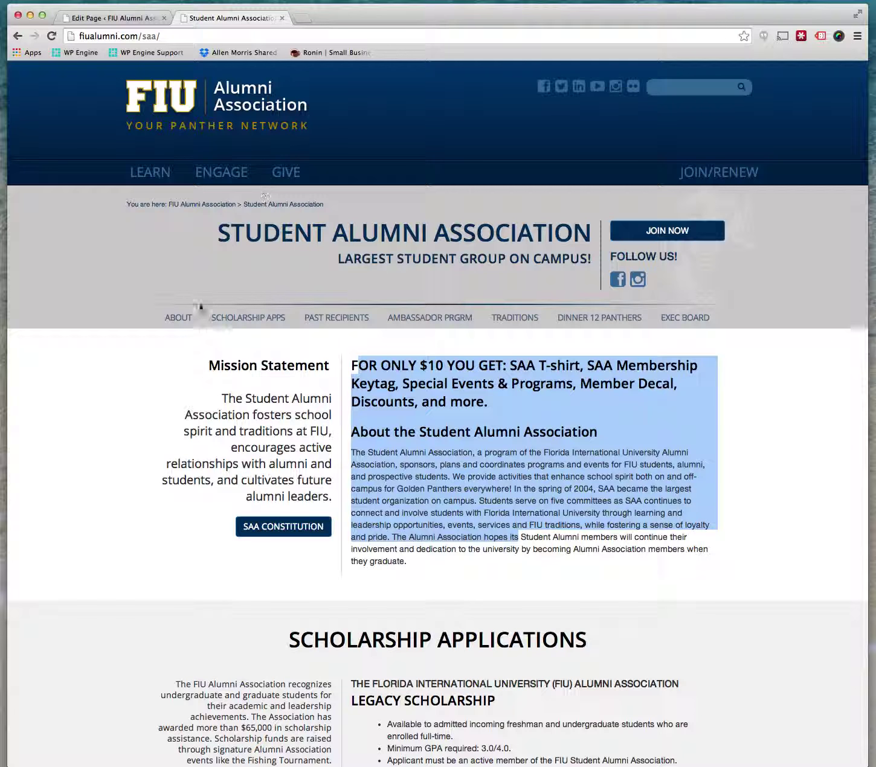
click(111, 19)
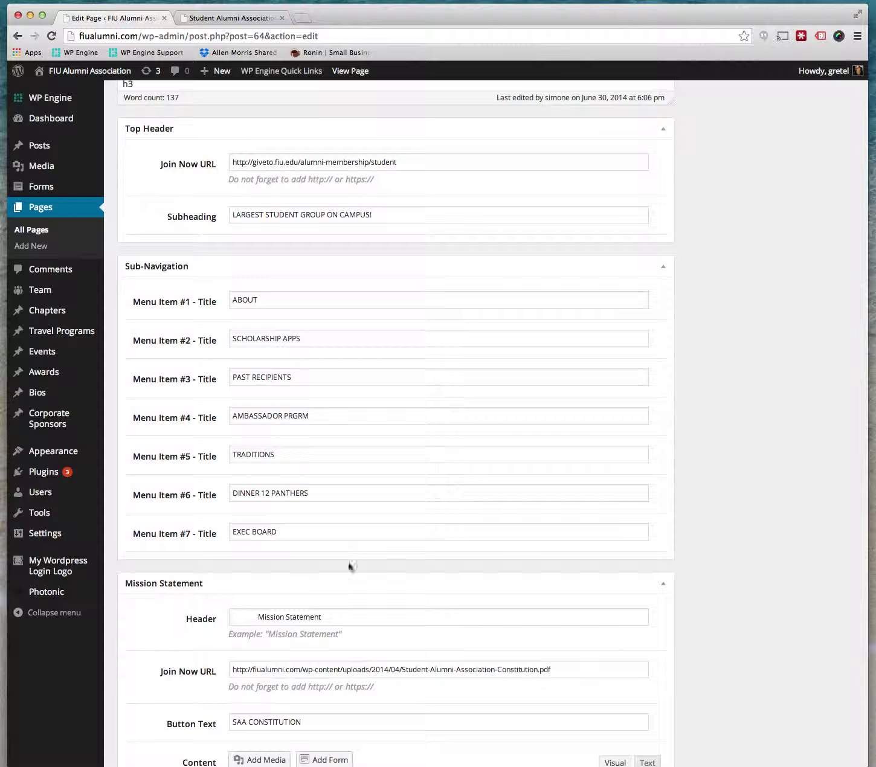
Compare the editor's Mission Statement fields with the live page's mission statement.
scroll(401, 585, down, 5)
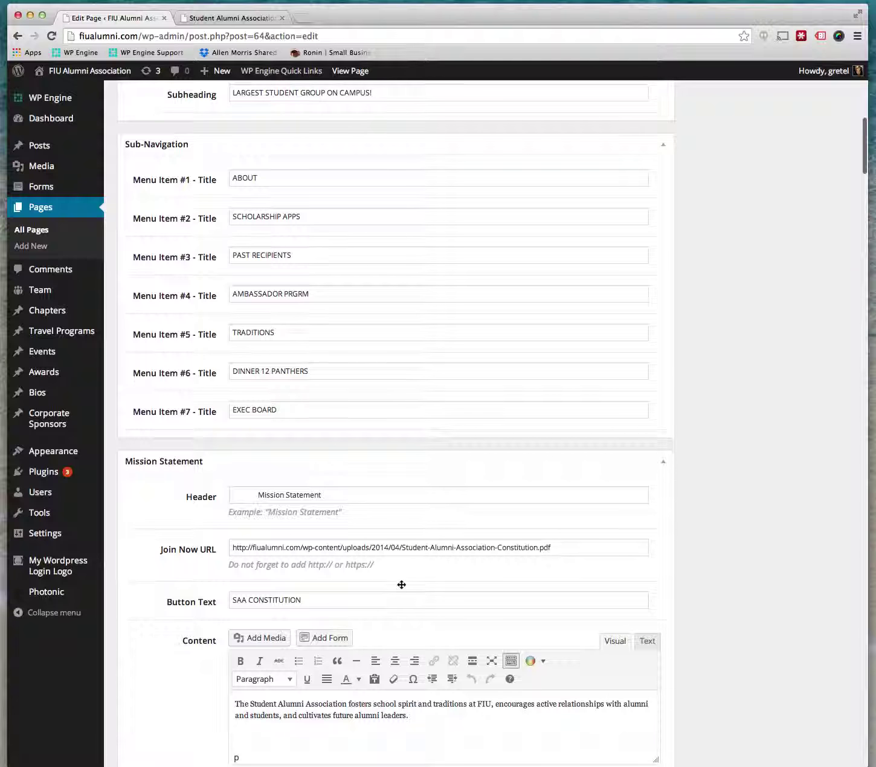
scroll(401, 585, down, 3)
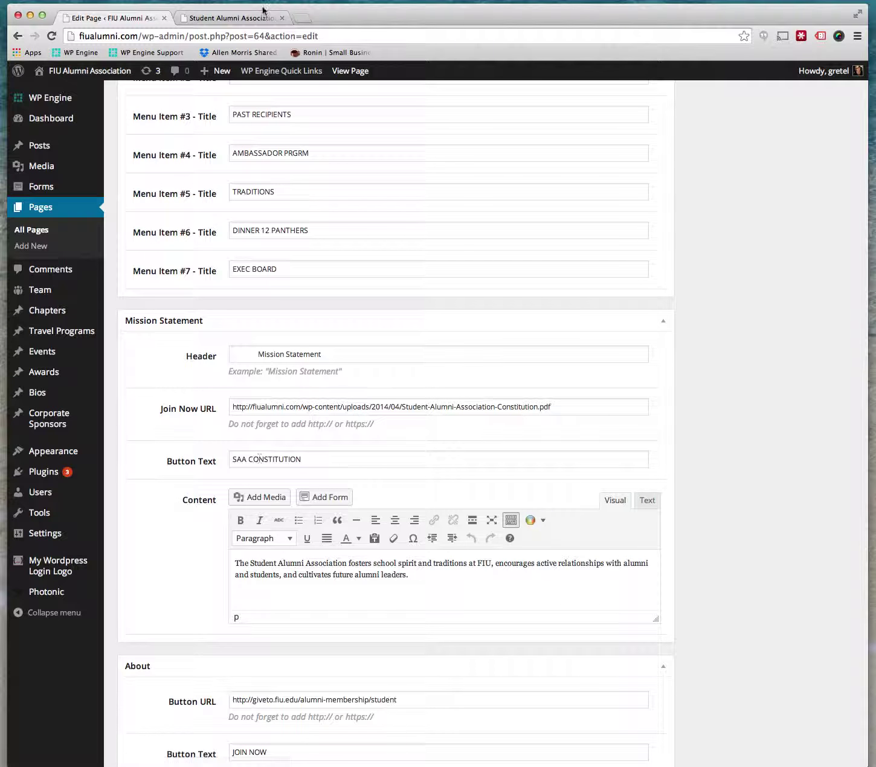
click(245, 18)
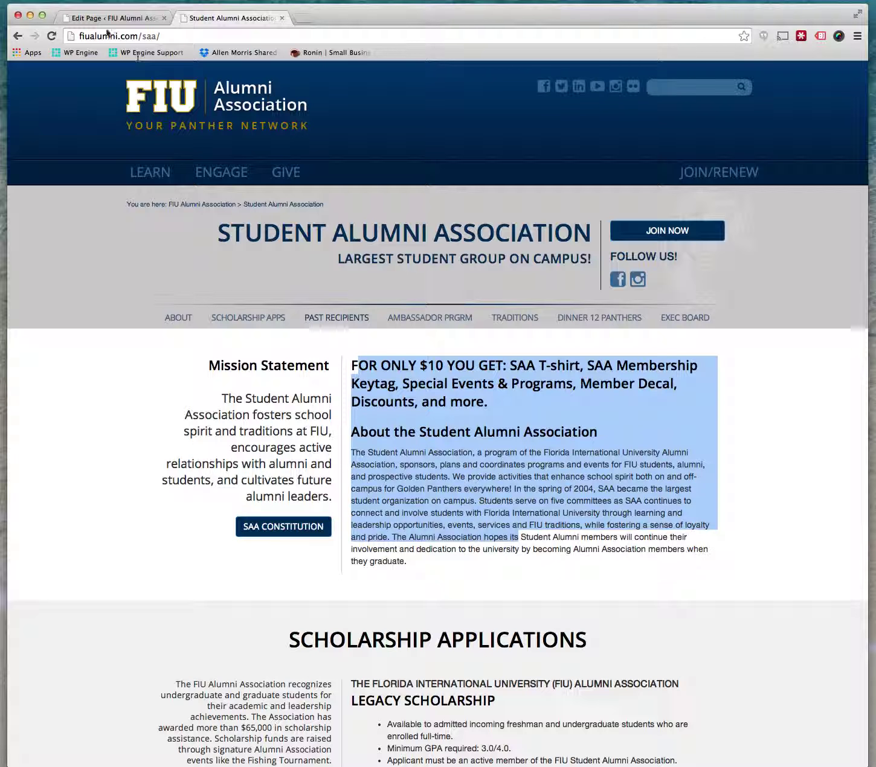
click(131, 18)
scroll(284, 554, down, 3)
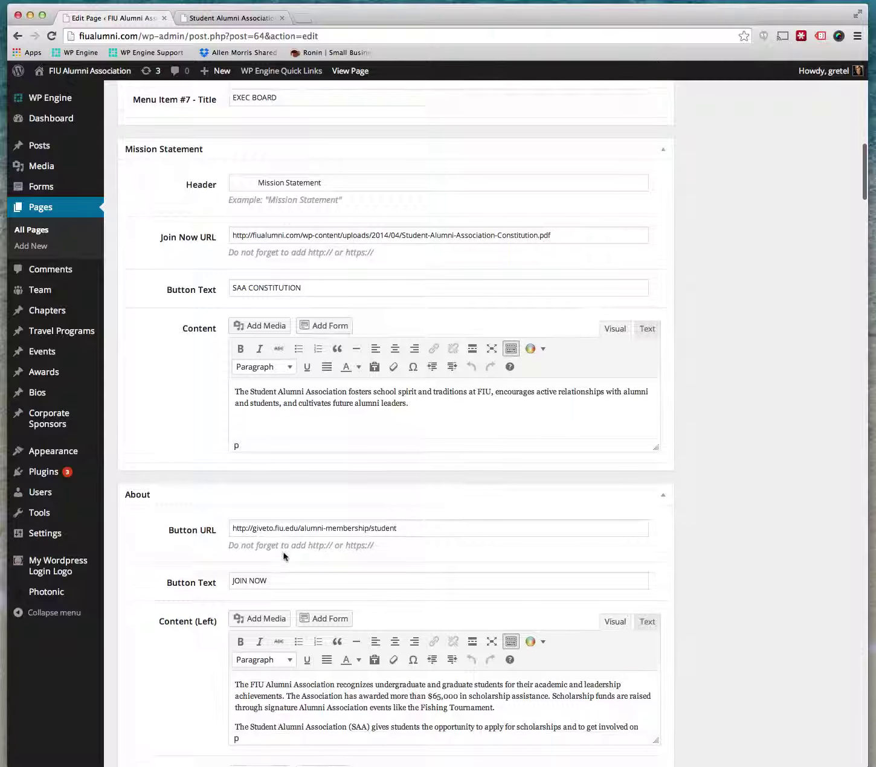
scroll(284, 554, down, 10)
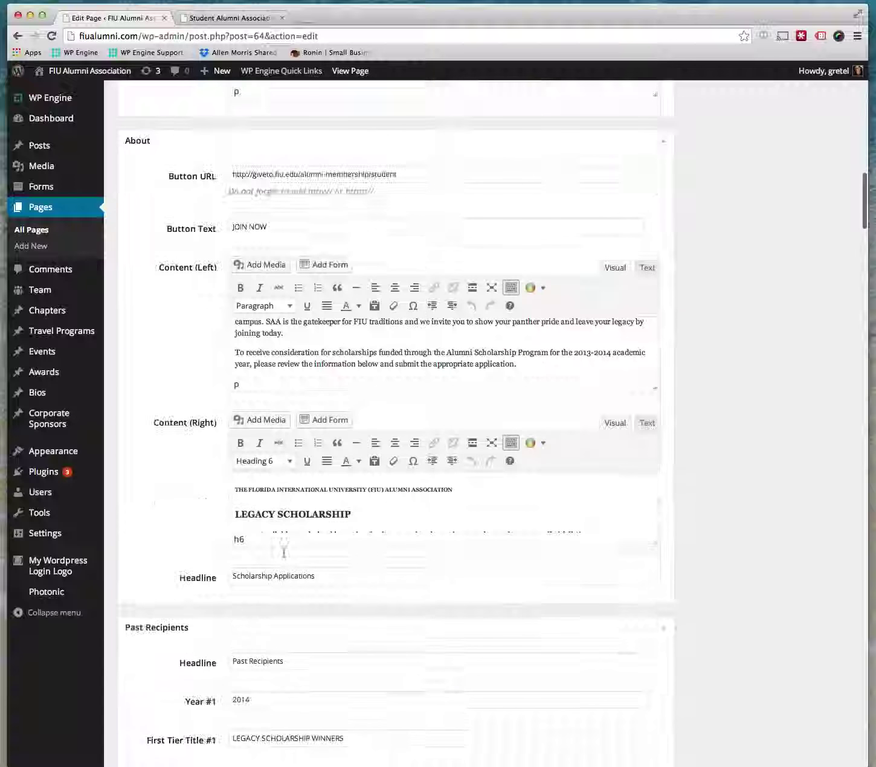
scroll(284, 551, down, 10)
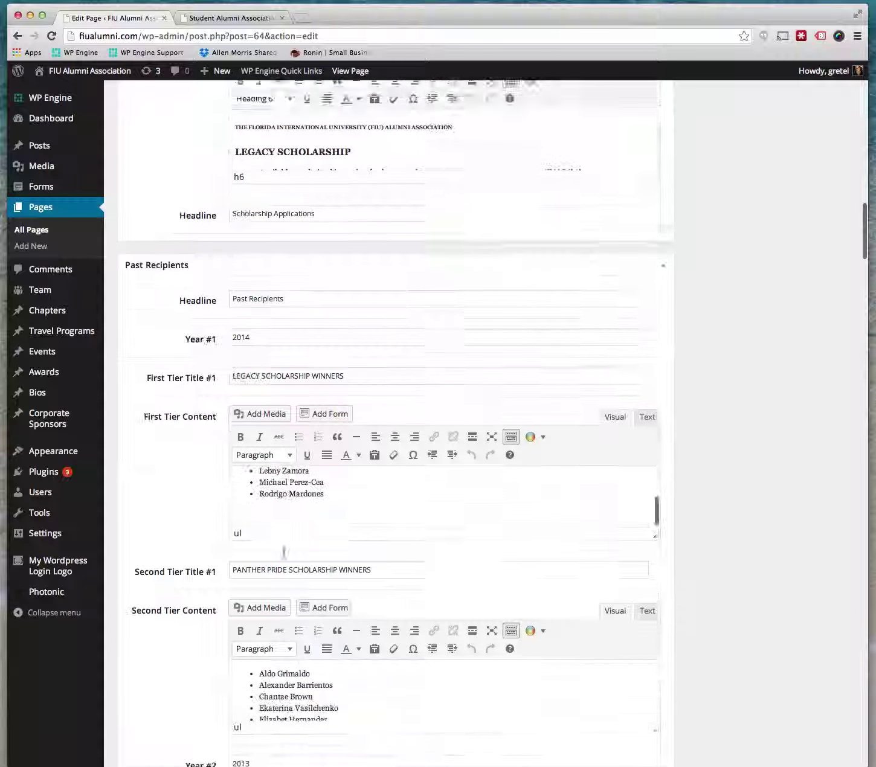
scroll(215, 494, down, 15)
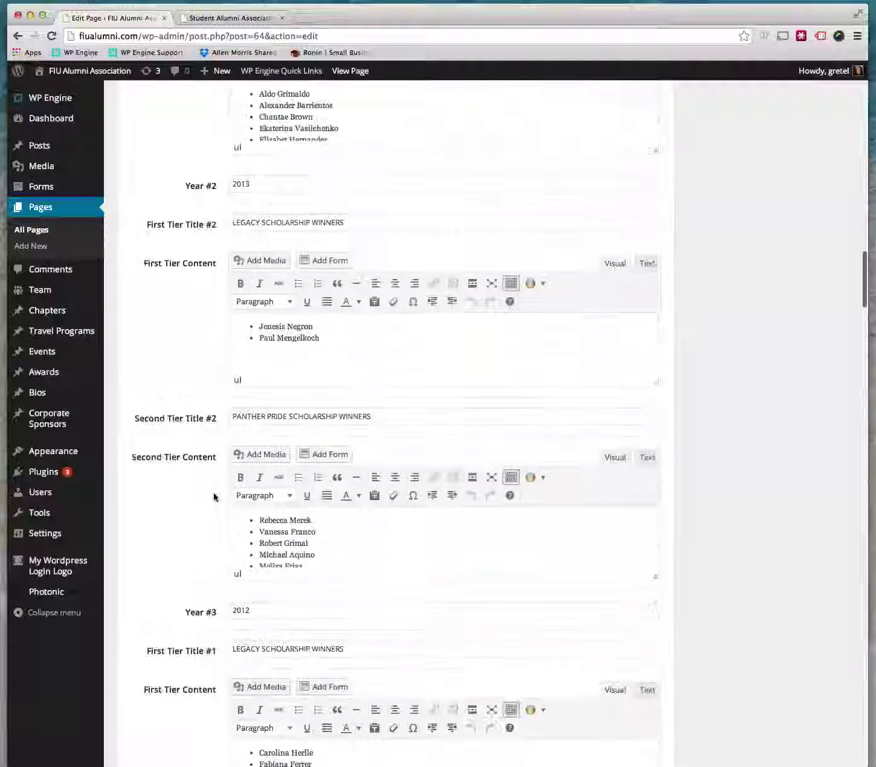
scroll(213, 497, down, 20)
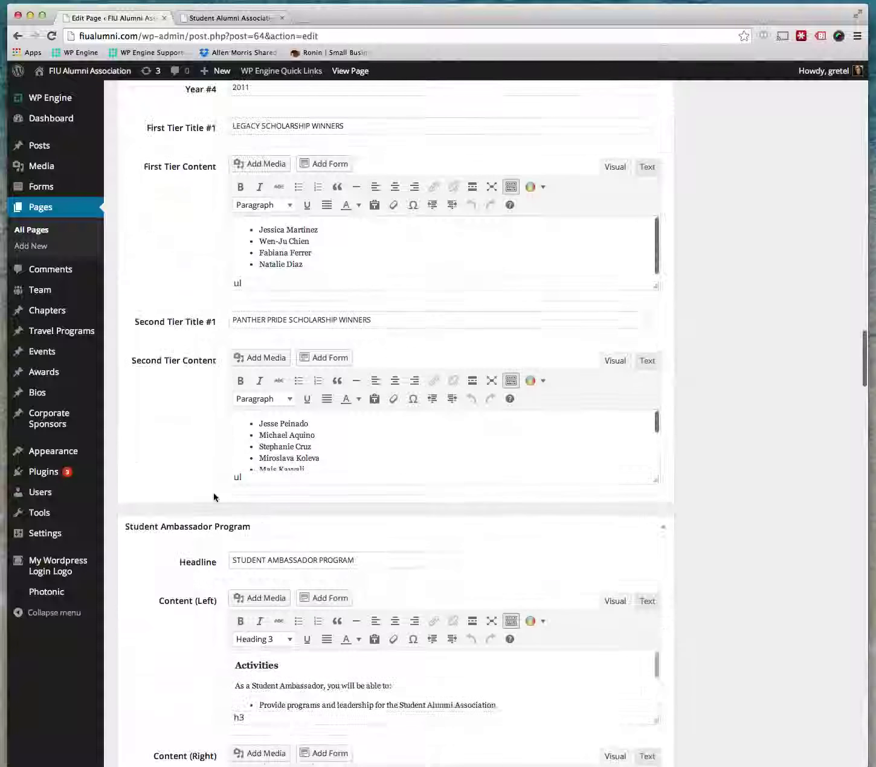
scroll(213, 496, down, 17)
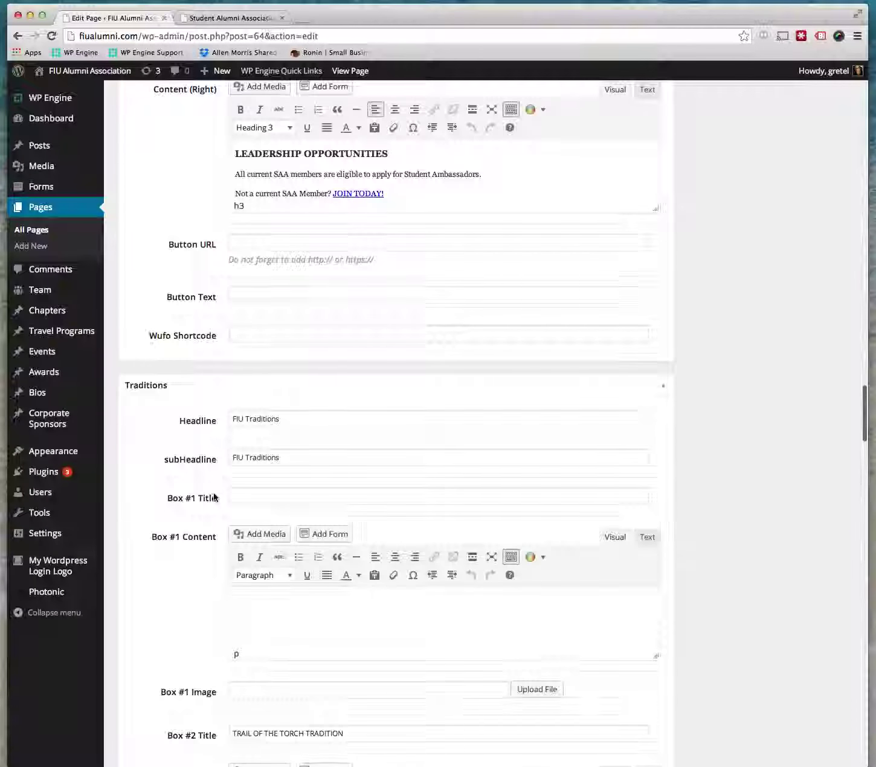
scroll(215, 496, down, 16)
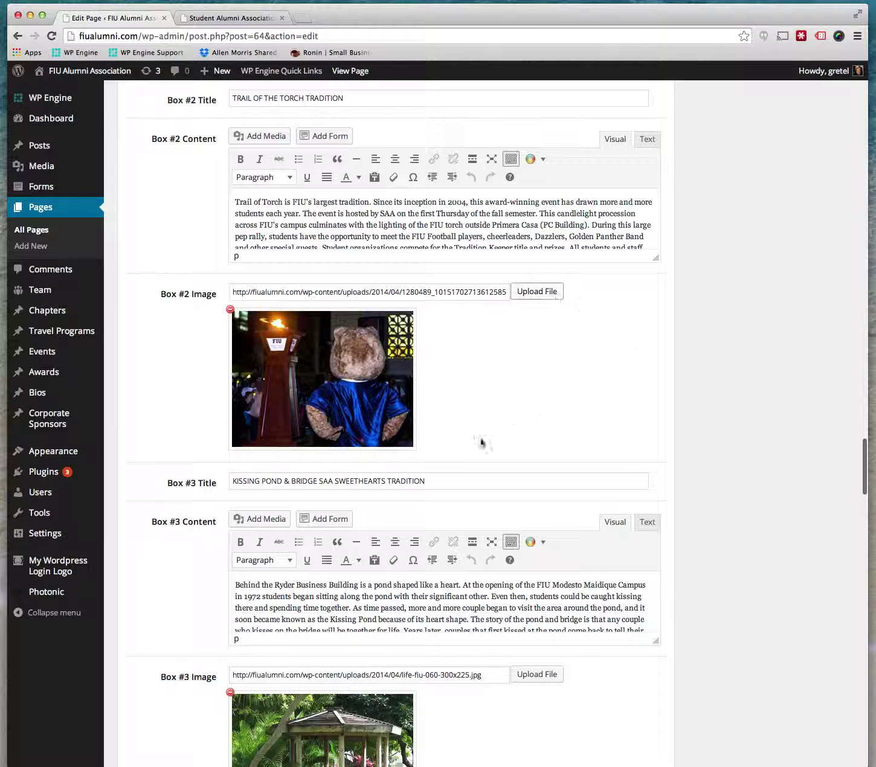
scroll(526, 426, down, 7)
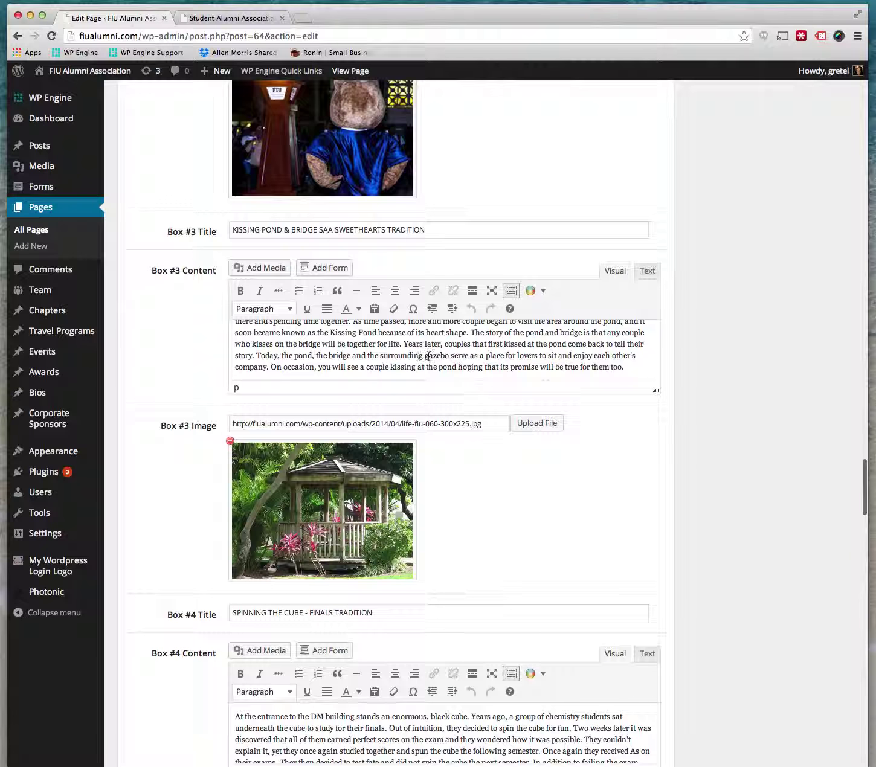
scroll(486, 489, down, 12)
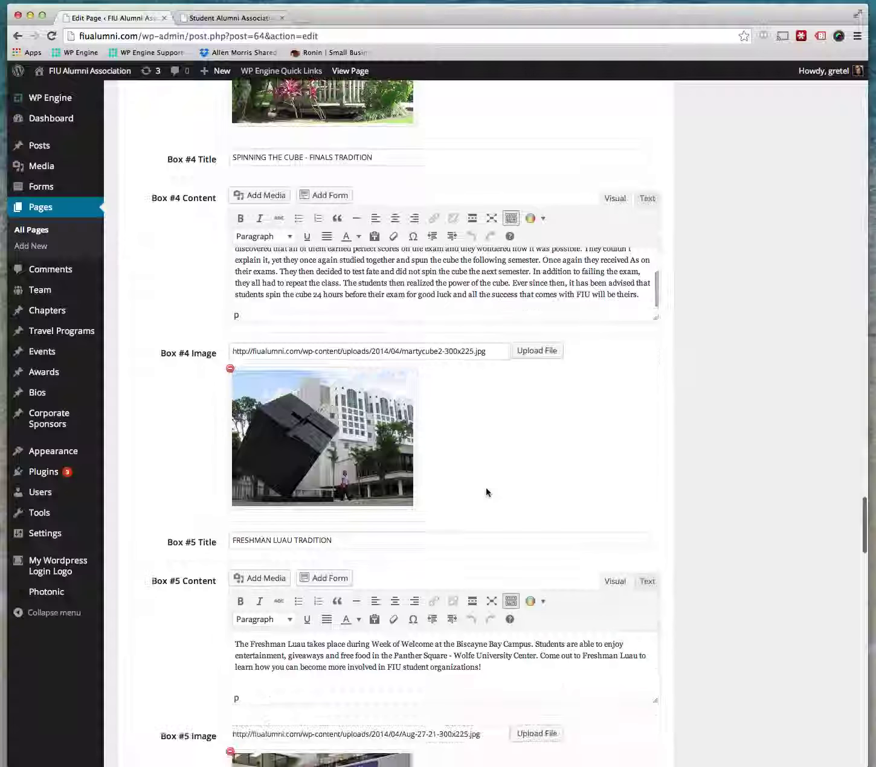
scroll(485, 492, down, 20)
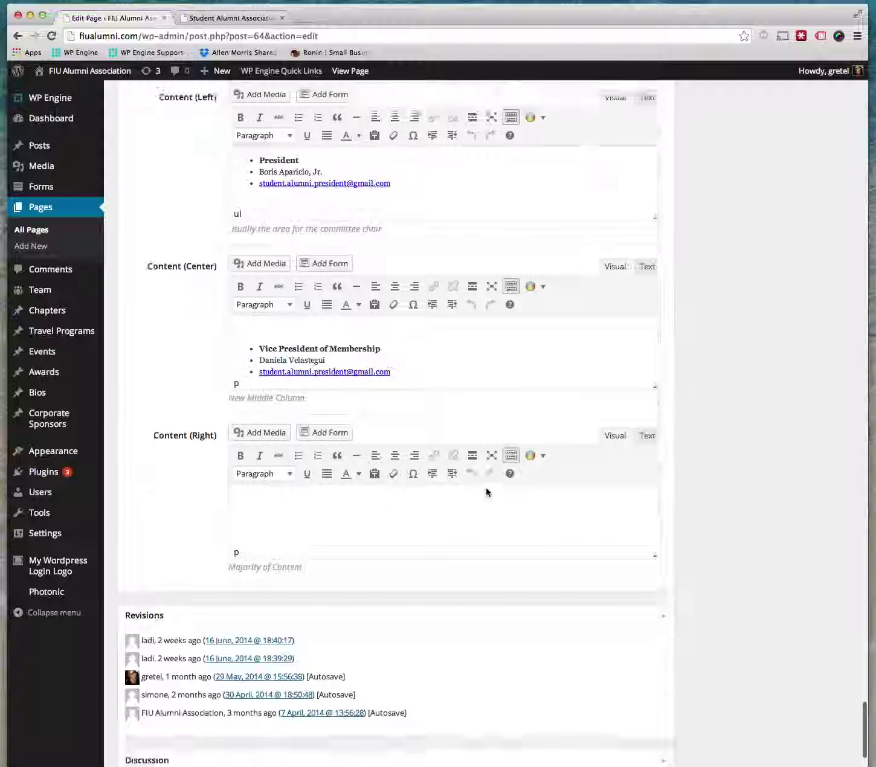
scroll(487, 492, up, 20)
scroll(487, 492, up, 20)
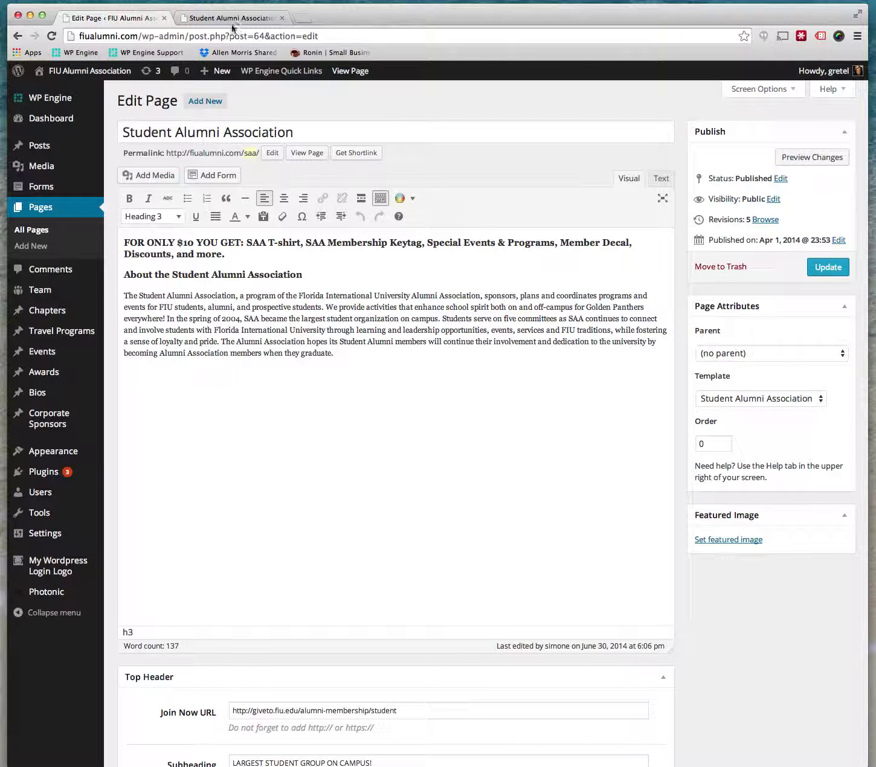
Scroll the live Student Alumni Association page down to Scholarship Applications and back up.
click(277, 17)
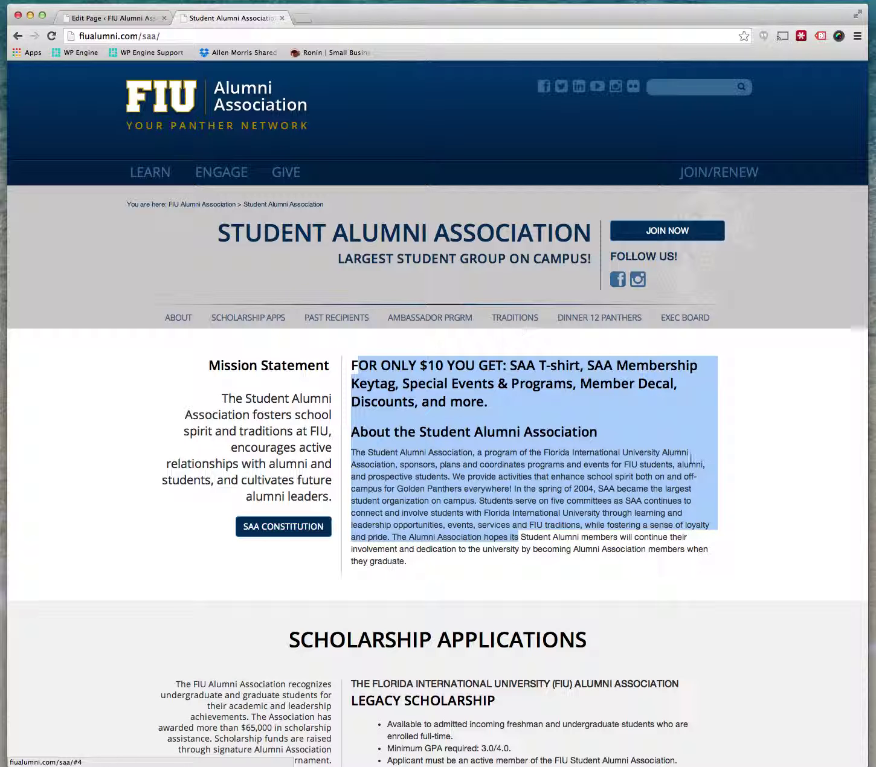
scroll(784, 468, down, 9)
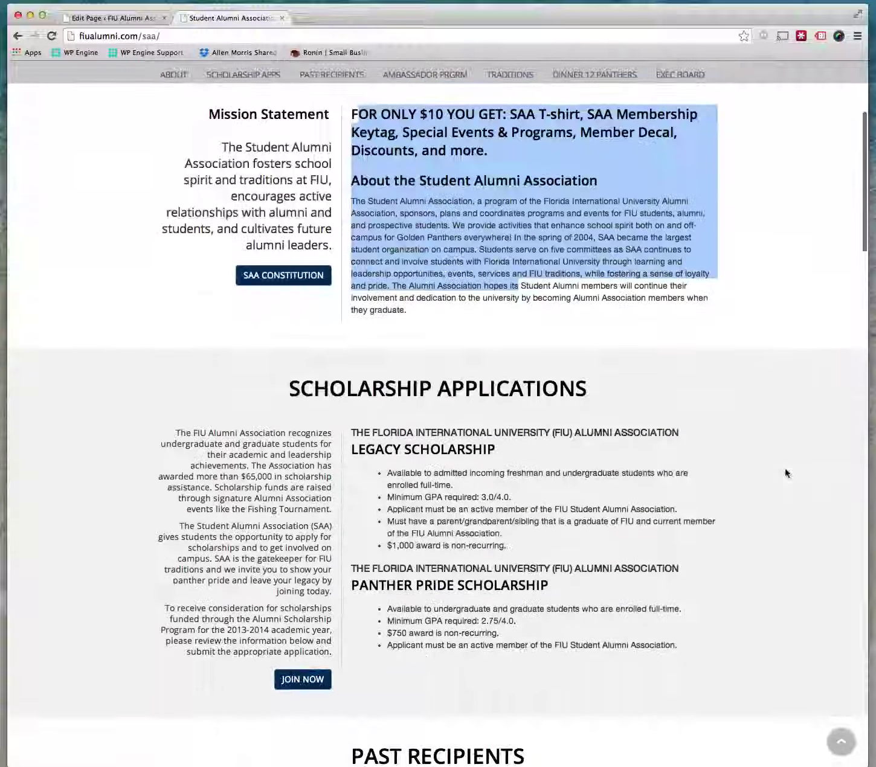
scroll(784, 468, up, 6)
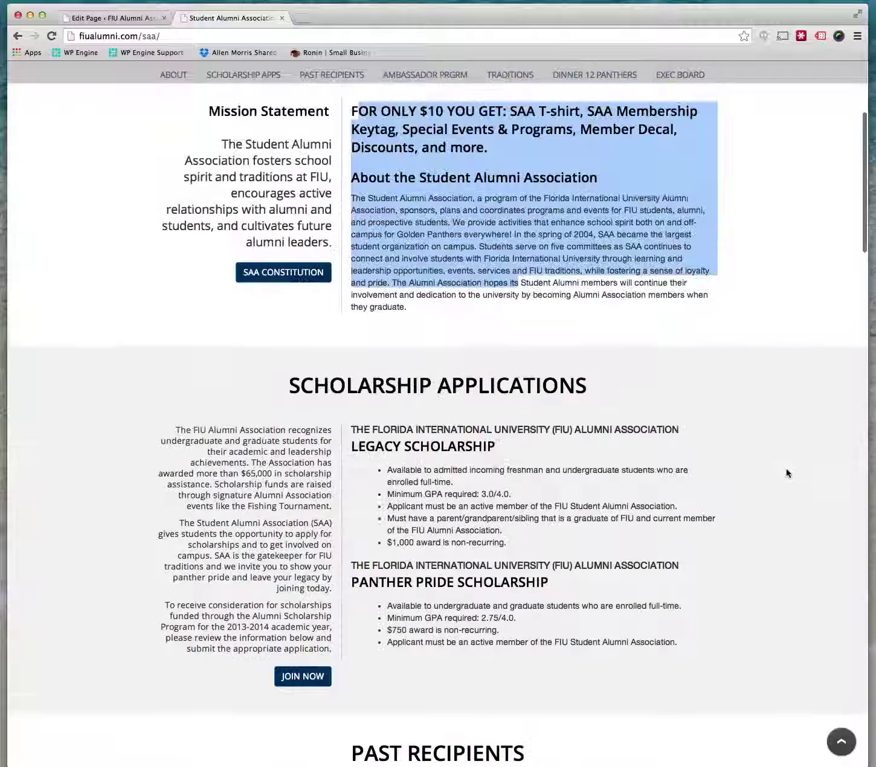